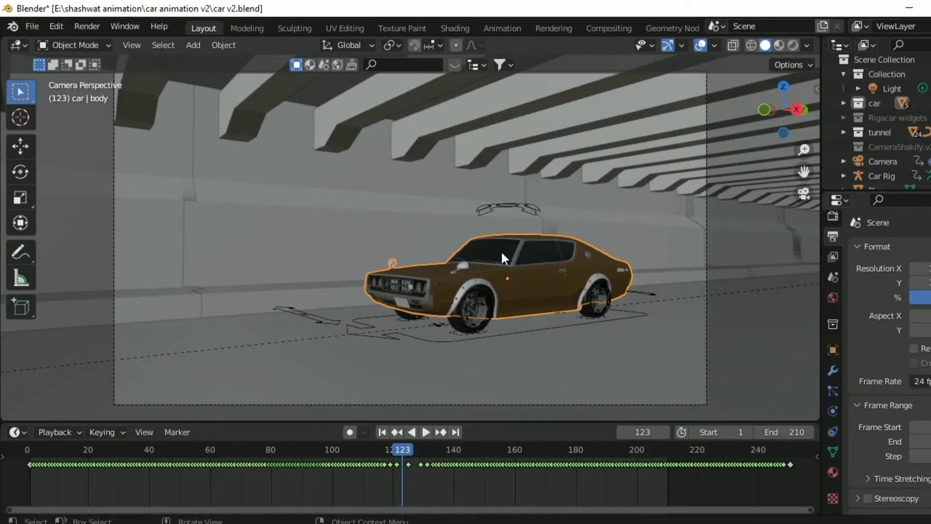
- Select the car's body, rig and individual wheels in turn in the camera view to examine how the car is separated
click(458, 319)
click(589, 307)
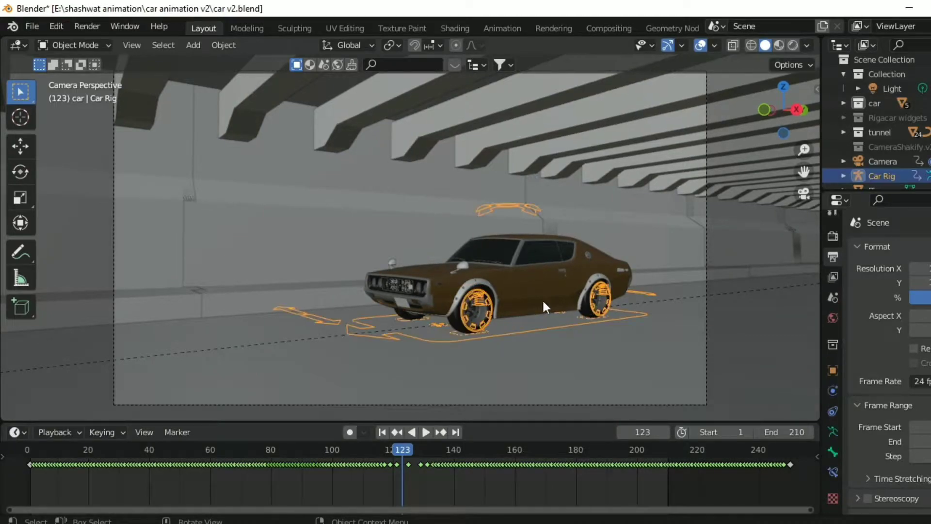
click(584, 308)
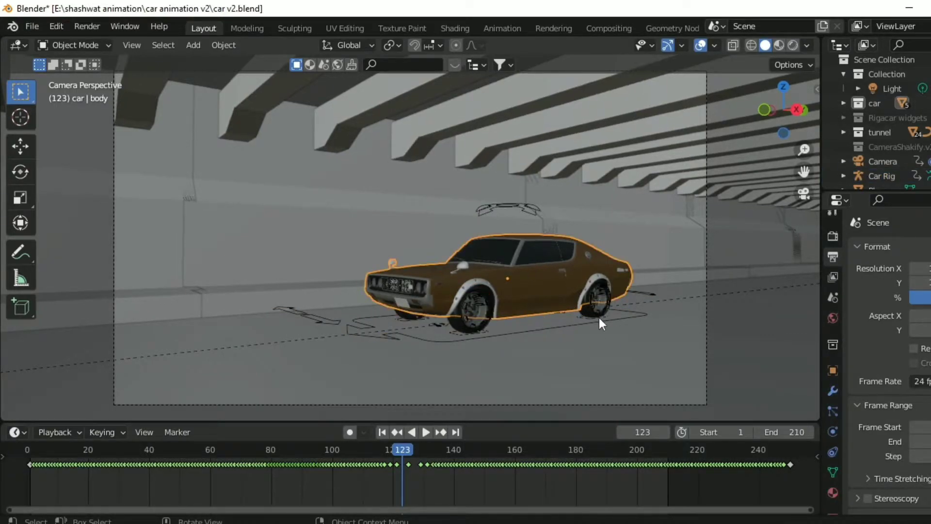
click(583, 304)
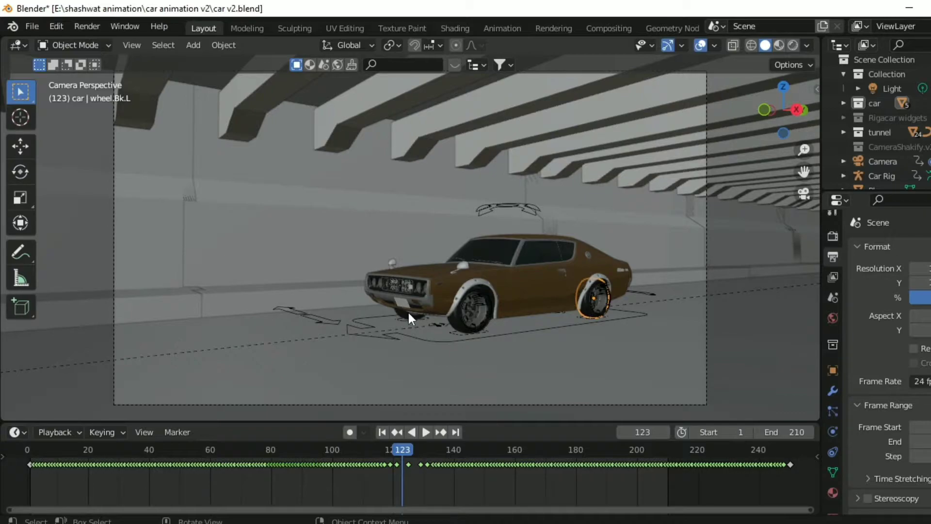
click(473, 320)
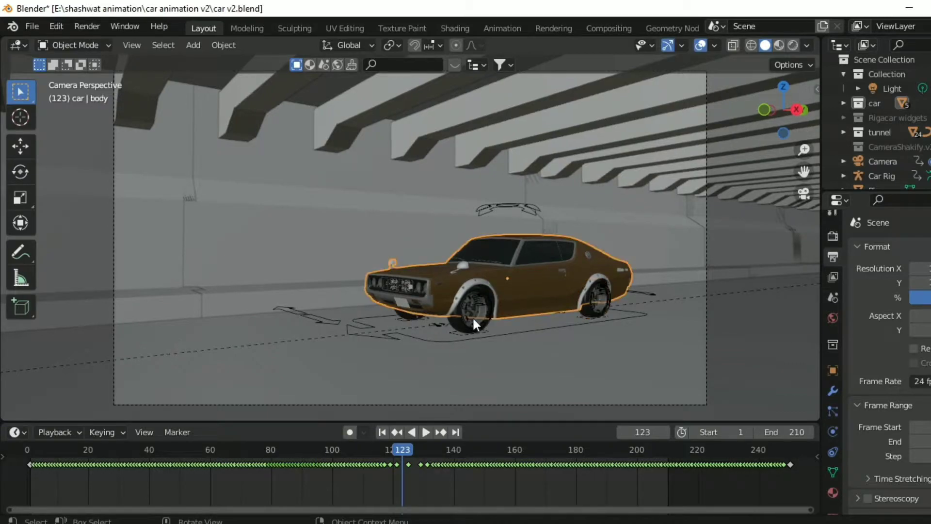
click(400, 317)
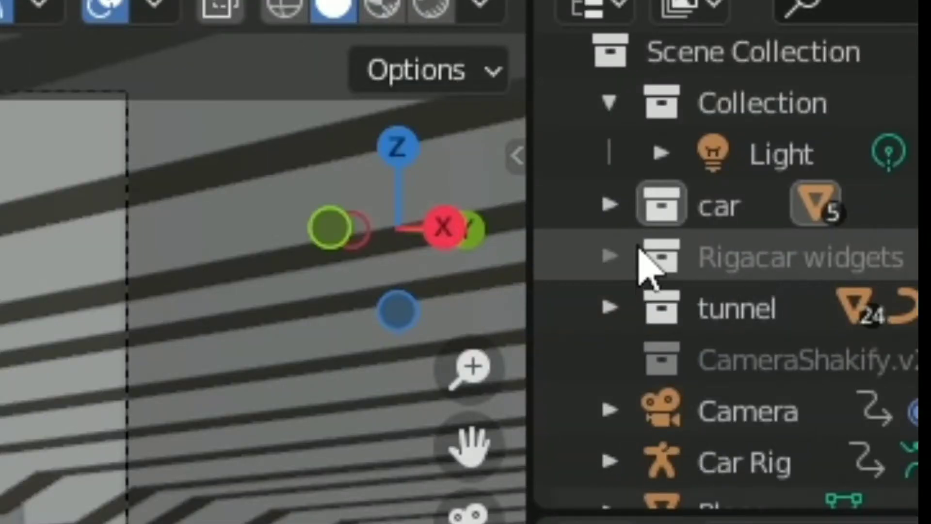
- Expand the car collection and select body, wheel.Bk.L, wheel.Bk.R, wheel.Ft.L and wheel.Ft.R one by one to review the part names
click(606, 204)
scroll(800, 301, down, 5)
scroll(813, 280, up, 3)
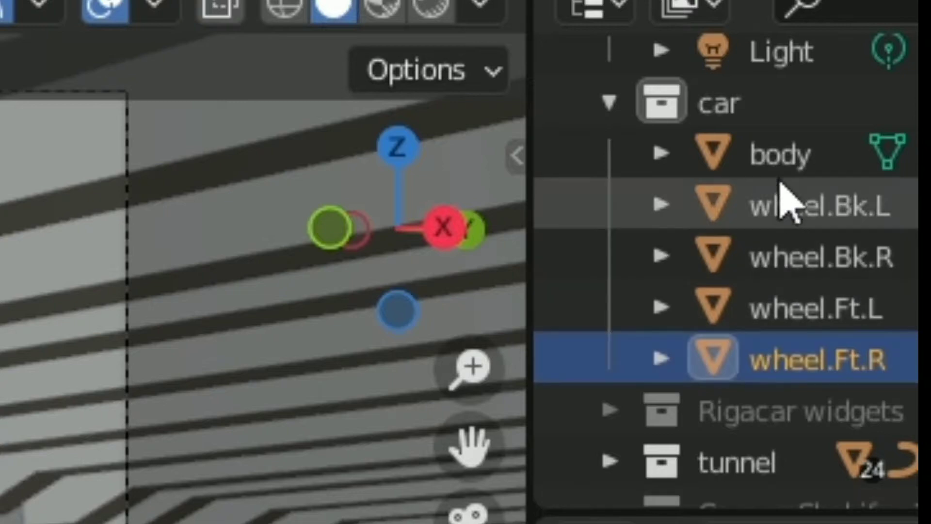
click(783, 160)
click(785, 213)
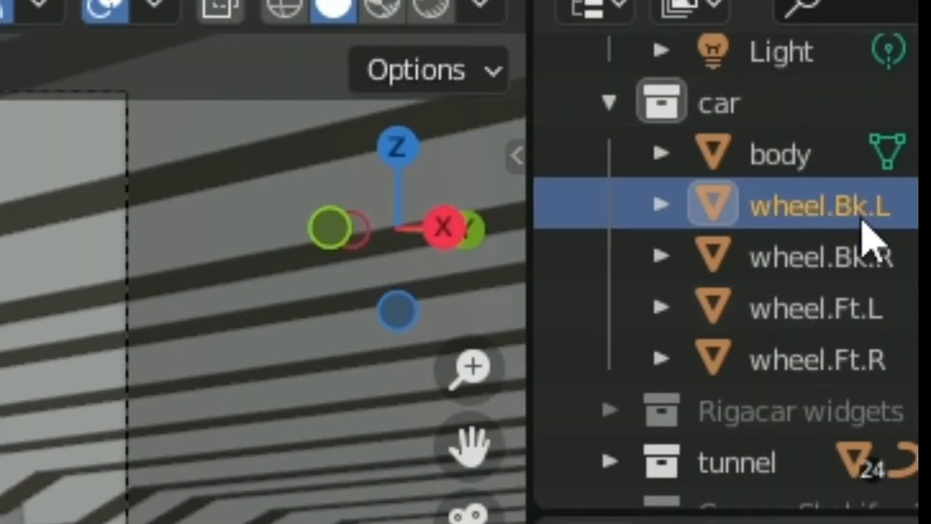
click(776, 259)
click(786, 310)
click(786, 358)
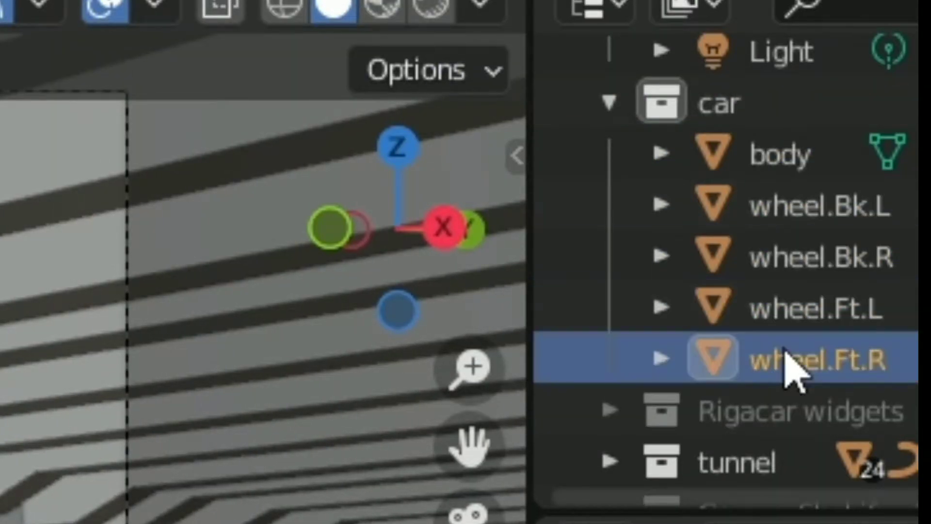
- Enable Lock Object Modes and check the Rigacar add-on in the add-on preferences
click(56, 26)
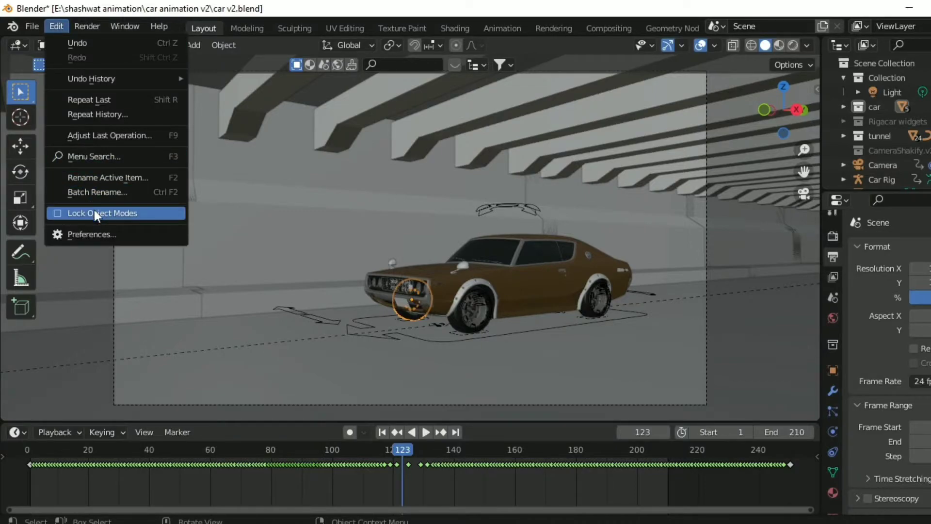
click(94, 211)
click(57, 26)
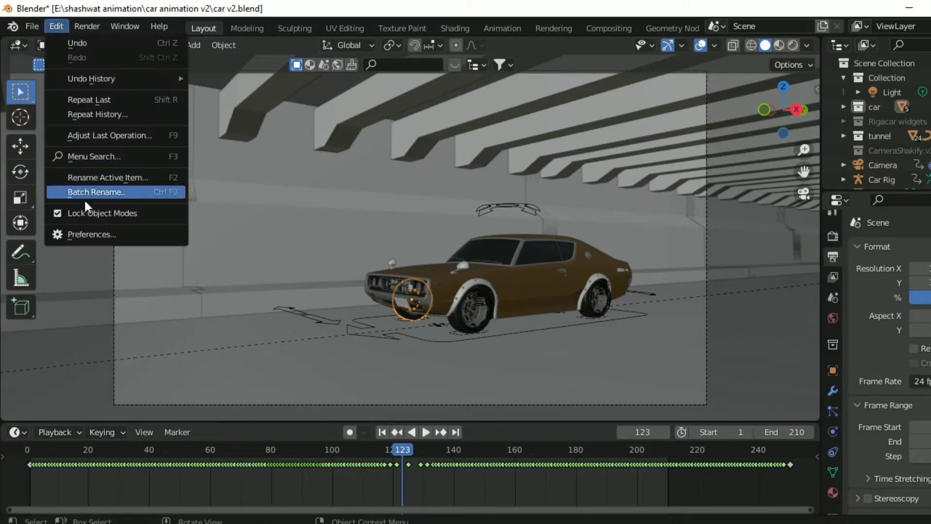
click(86, 231)
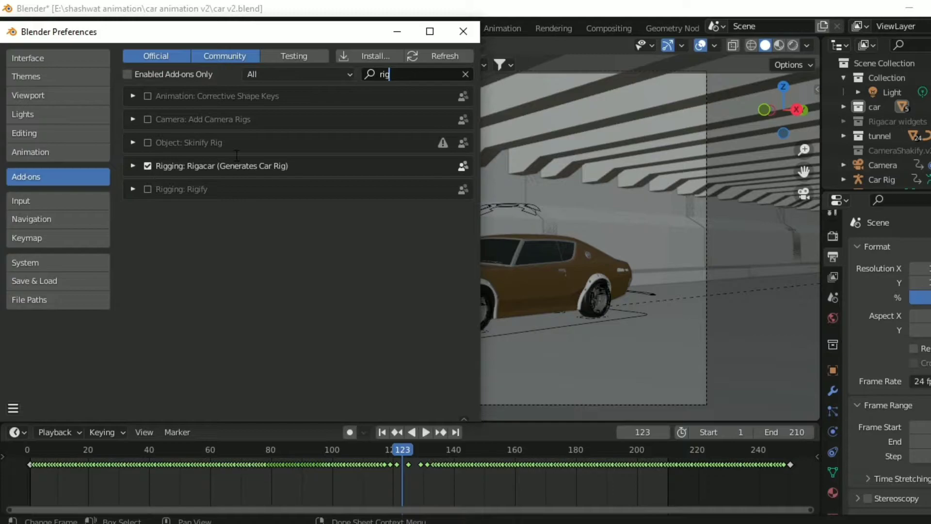
click(463, 31)
key(n)
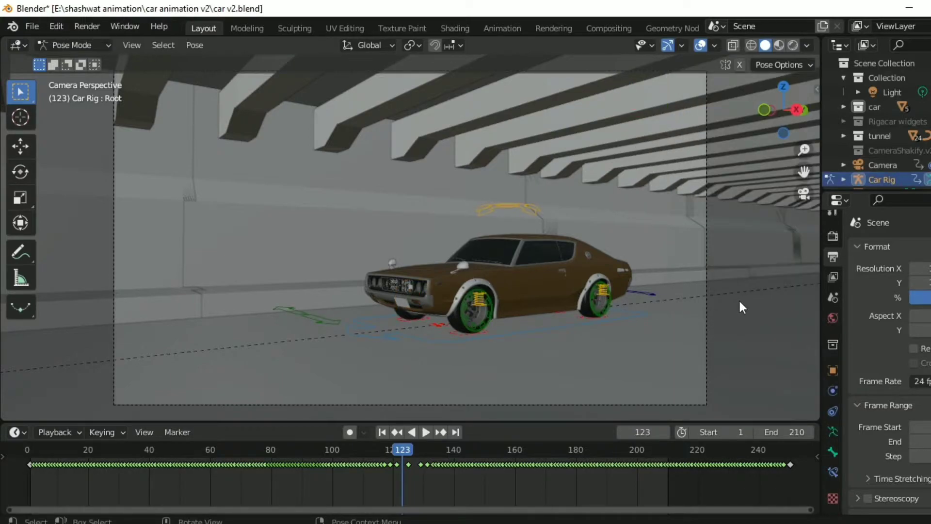
- Examine the whole tunnel model from outside, including its ceiling beams and open end
middle_drag(738, 299, 688, 319)
scroll(640, 332, down, 5)
scroll(392, 303, down, 6)
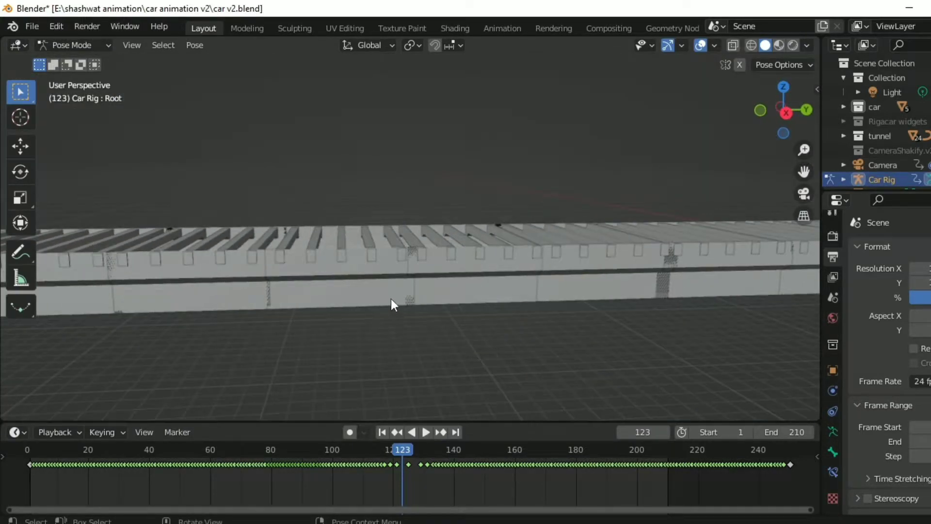
middle_drag(422, 338, 273, 324)
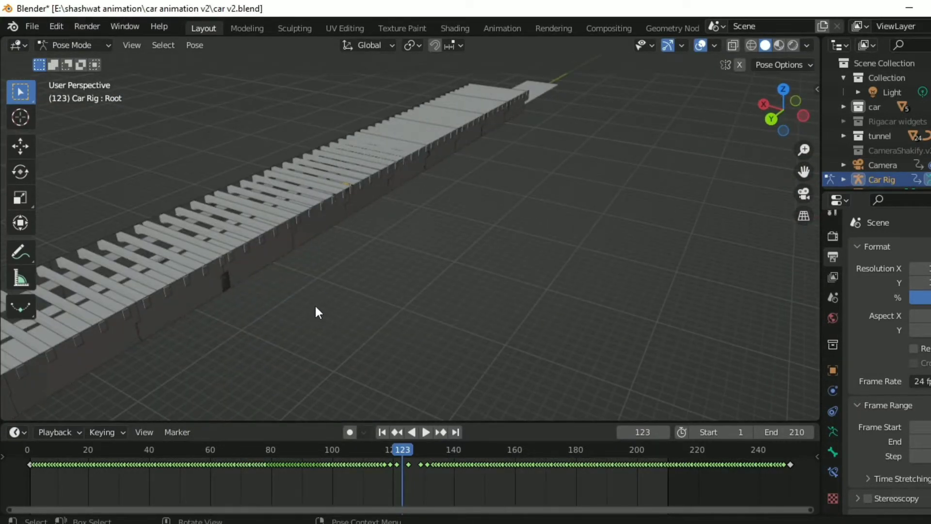
scroll(231, 335, down, 4)
middle_drag(388, 246, 534, 227)
scroll(429, 291, up, 5)
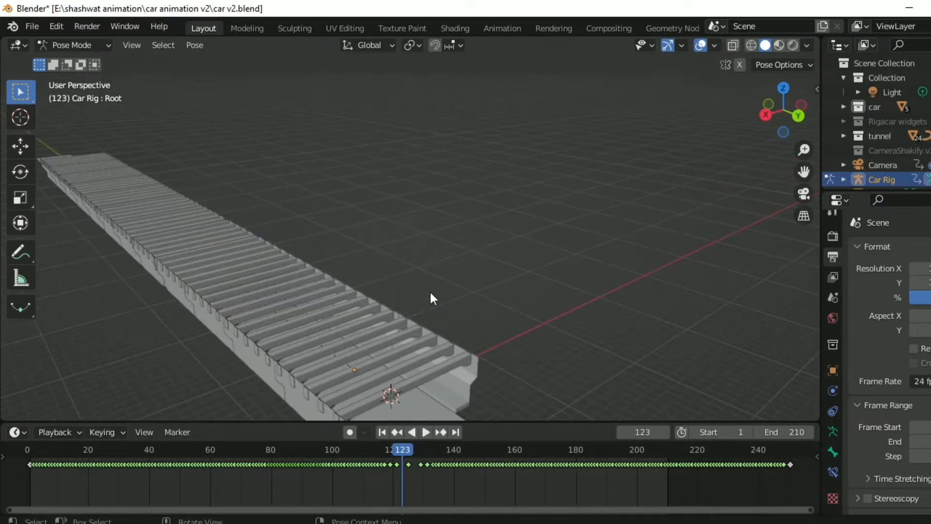
shift+middle_drag(431, 293, 442, 212)
right_click(426, 228)
scroll(405, 275, up, 3)
scroll(402, 269, up, 2)
shift+middle_drag(401, 270, 470, 225)
scroll(491, 172, down, 4)
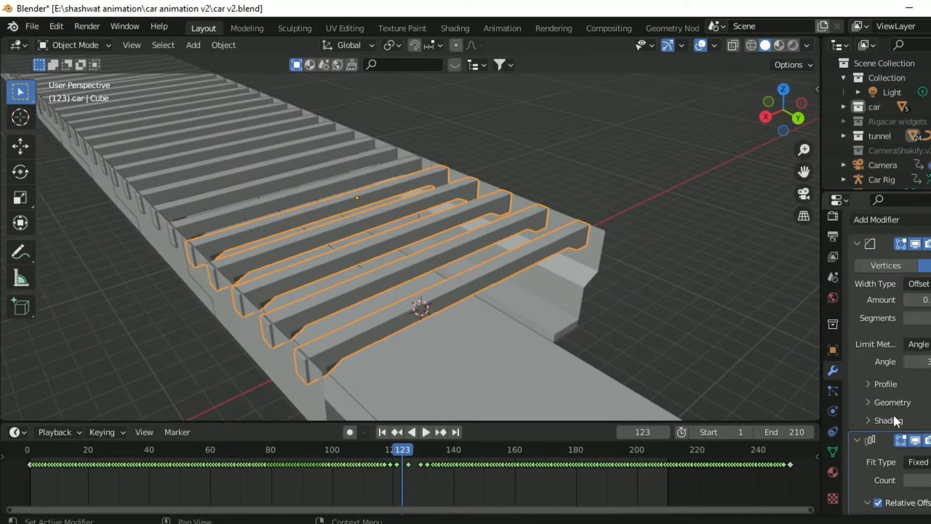
- Review the bevel and array modifiers on the tunnel's ceiling beams, collapse both, and view the available modifiers
scroll(894, 417, down, 5)
scroll(883, 367, up, 5)
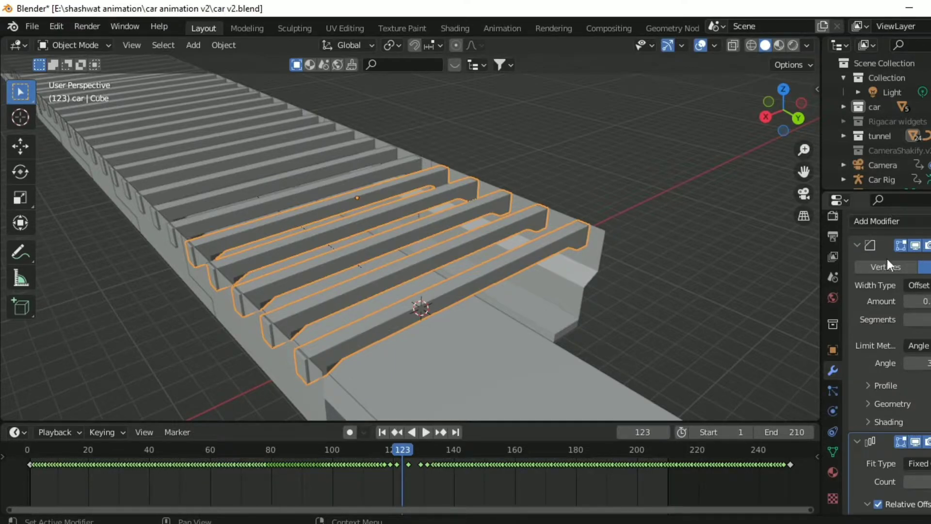
click(856, 245)
click(856, 291)
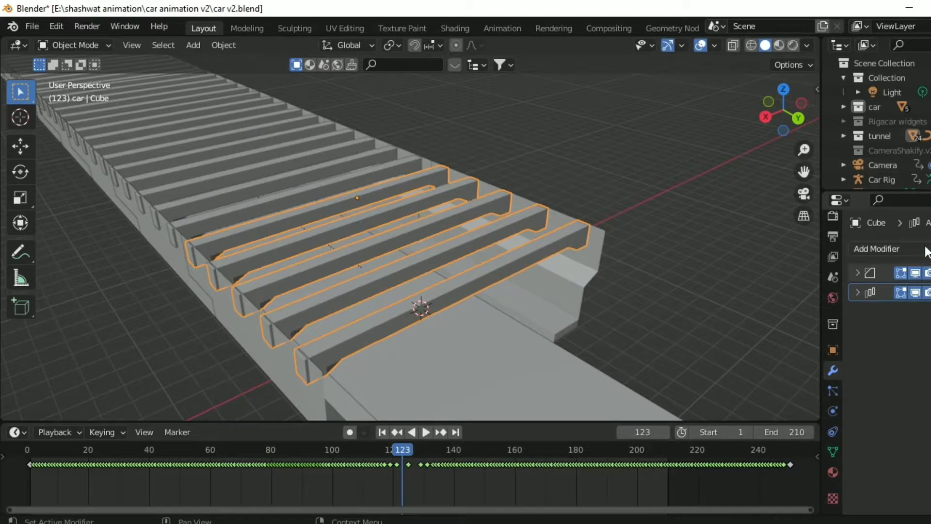
click(884, 249)
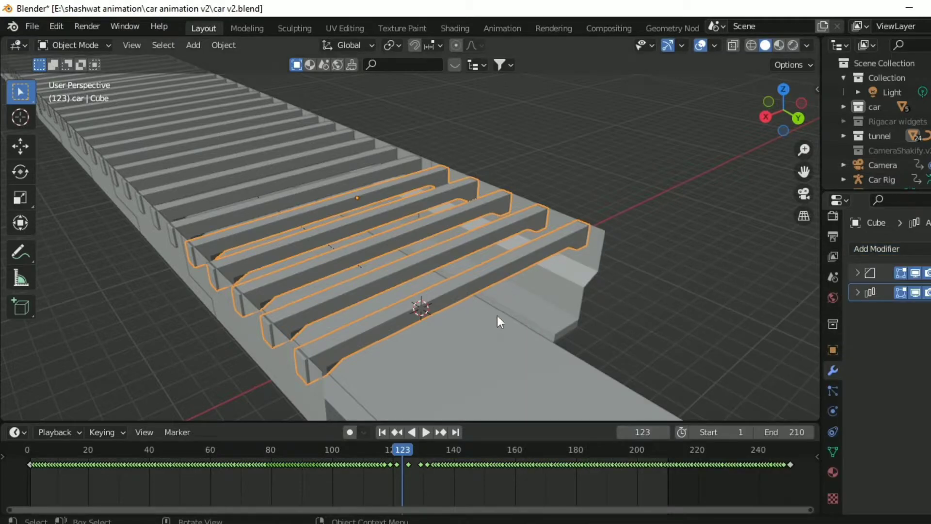
- Select the tunnel wall section, and examine its modifier and the structure from the open end and the side
click(579, 299)
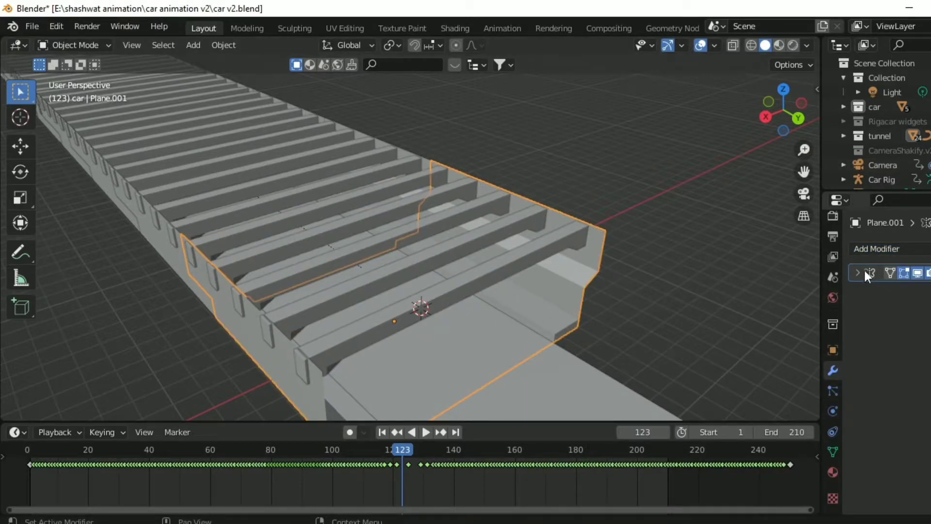
middle_drag(679, 337, 470, 141)
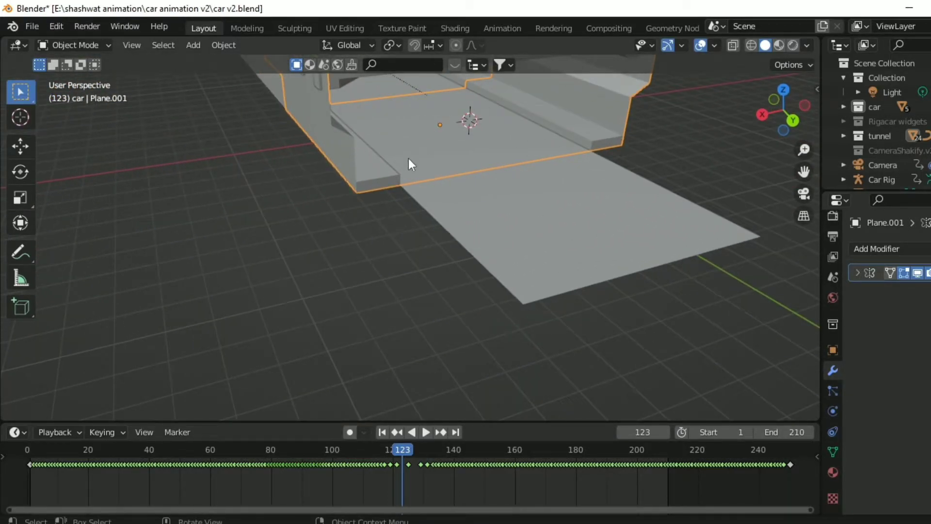
shift+middle_drag(634, 194, 622, 260)
click(462, 346)
scroll(462, 340, down, 4)
shift+middle_drag(462, 341, 602, 320)
scroll(495, 407, up, 4)
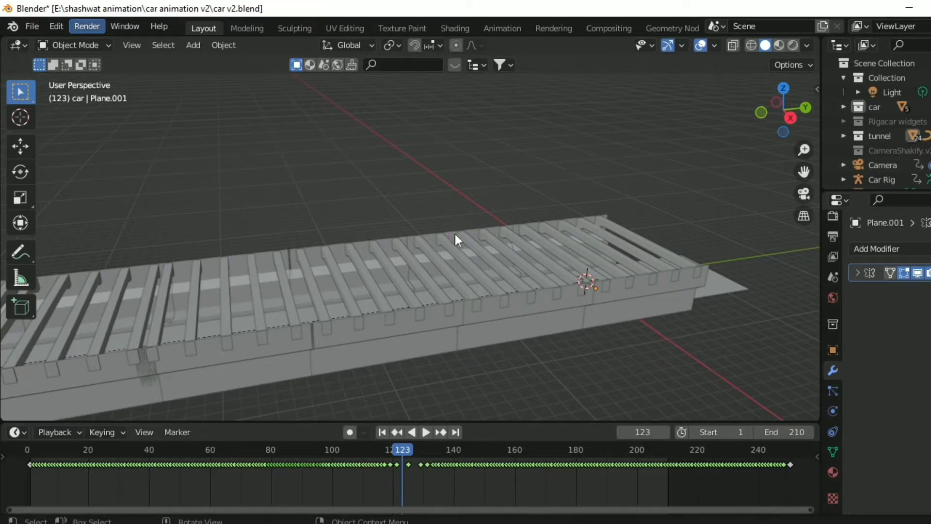
- Check the BlenderKit Online Asset Library add-on in the add-on preferences
click(61, 26)
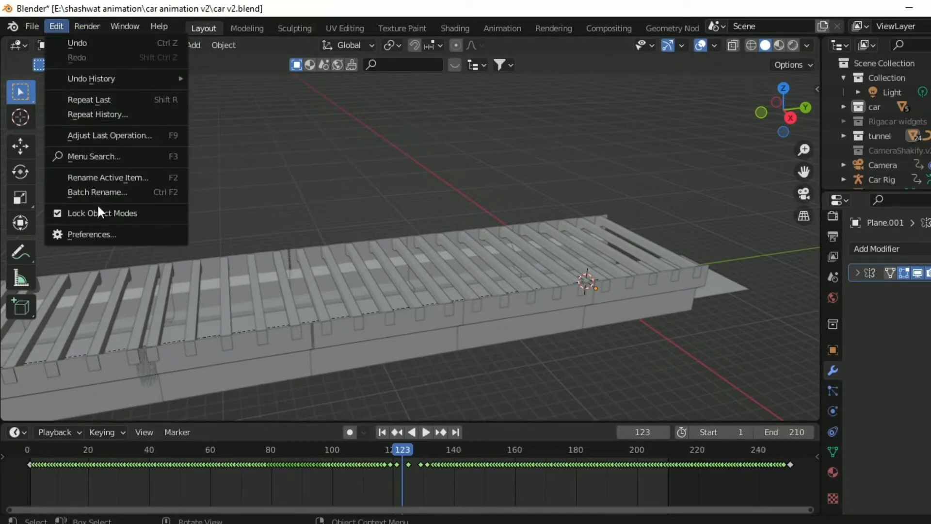
click(92, 233)
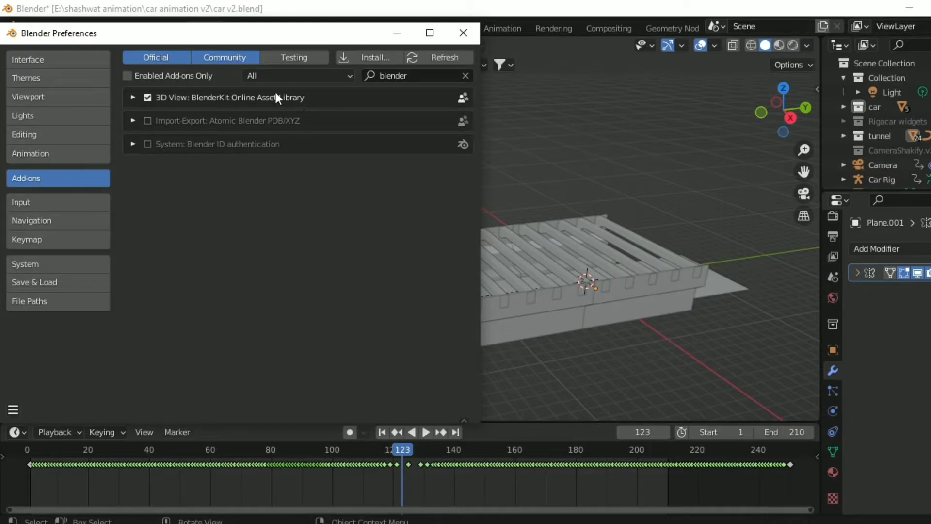
click(462, 33)
- Try "smooth" as a BlenderKit asset search term and clear it again
click(420, 66)
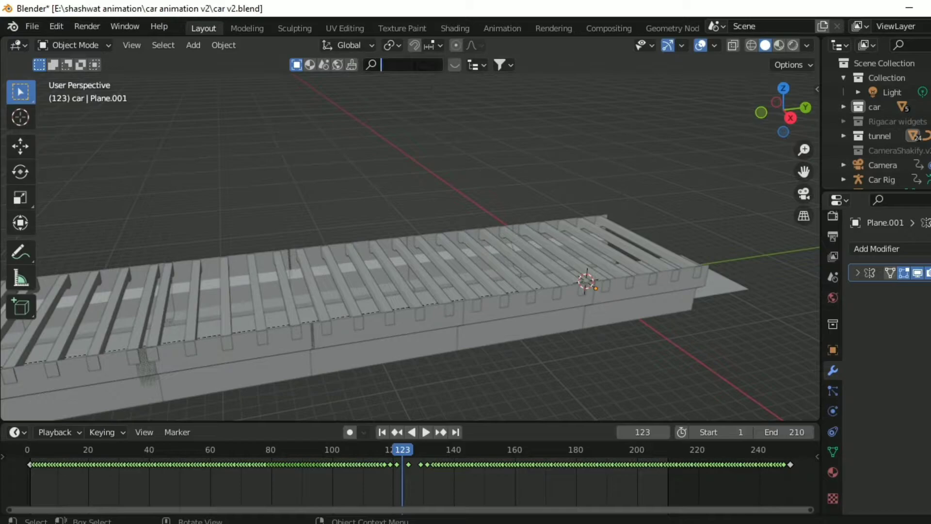
text(smooth)
key(ctrl+BackSpace)
key(Return)
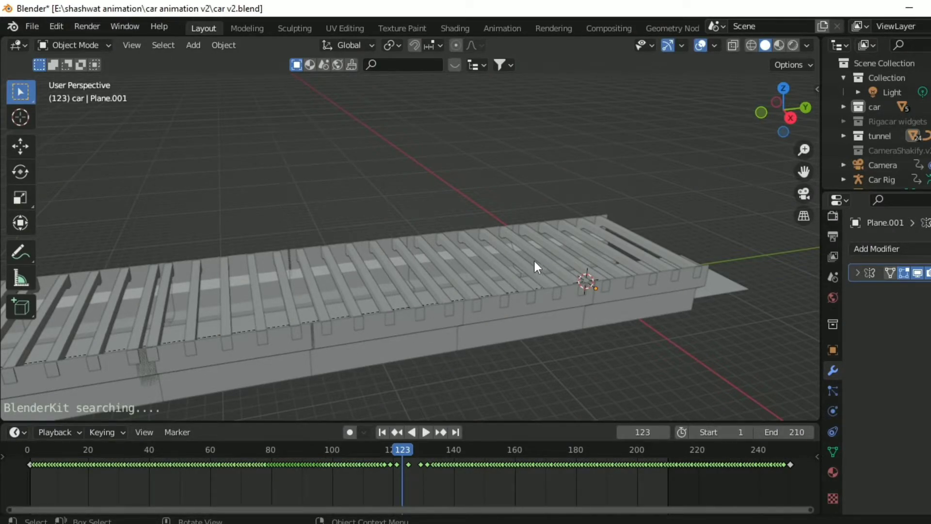
- Select the road plane through the tunnel, try "road" as a BlenderKit search term, and clear it again
scroll(534, 261, up, 1)
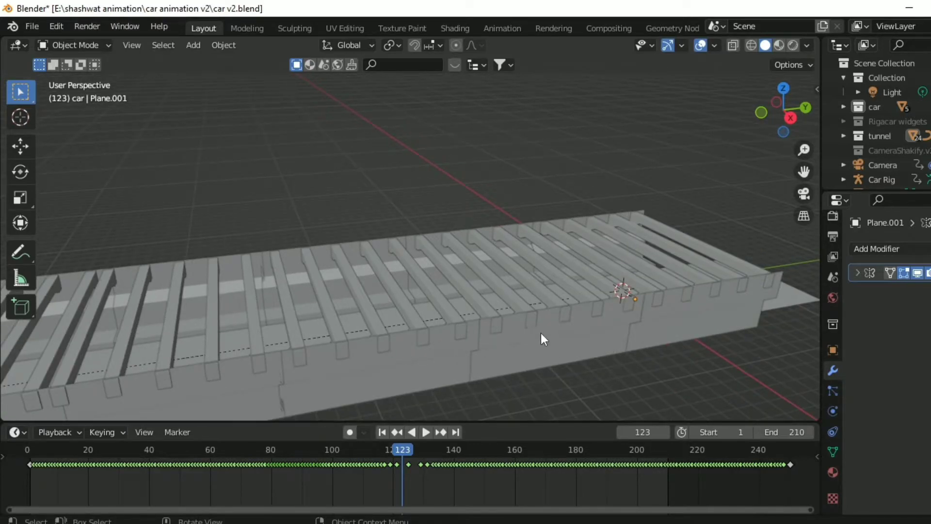
scroll(533, 330, up, 4)
middle_drag(597, 326, 354, 331)
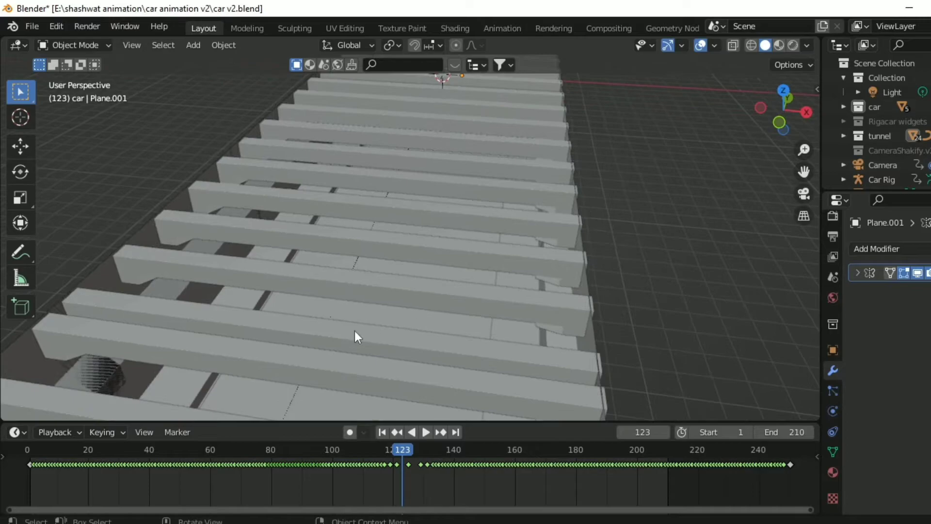
click(391, 315)
middle_drag(507, 319, 341, 233)
click(403, 63)
text(road)
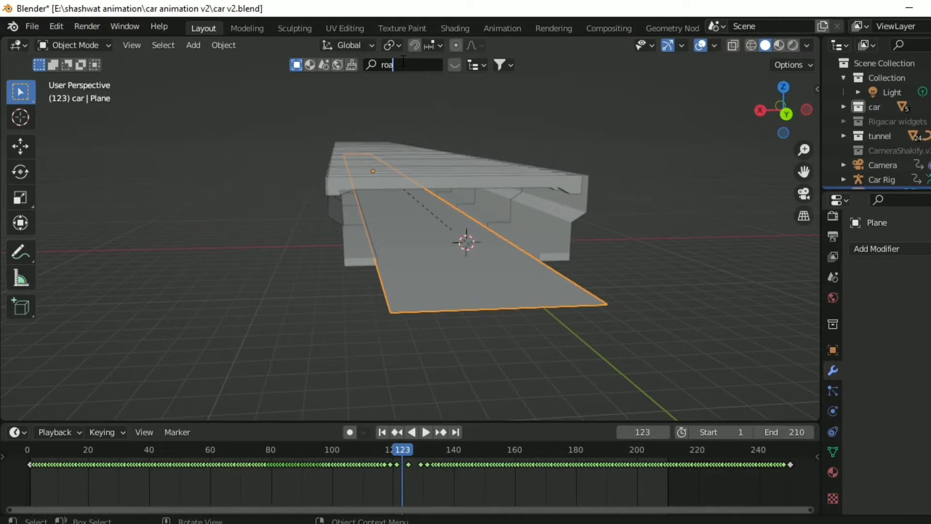
key(BackSpace)
key(BackSpace)
key(BackSpace)
key(BackSpace)
key(Return)
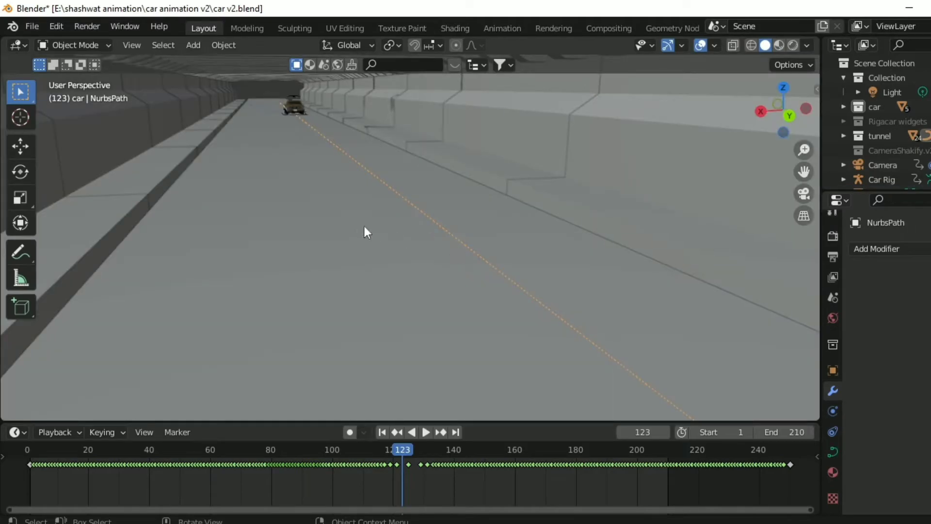
- Examine the physics and object constraint settings of the NURBS path running along the road
click(833, 432)
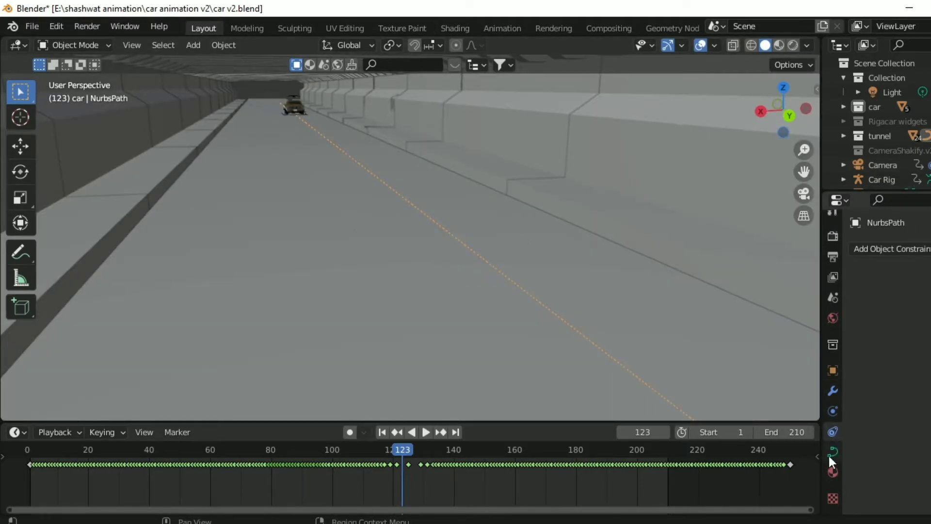
click(831, 410)
click(831, 431)
- Select the car rig in the camera view and examine its Follow Path bone constraint
key(KP_0)
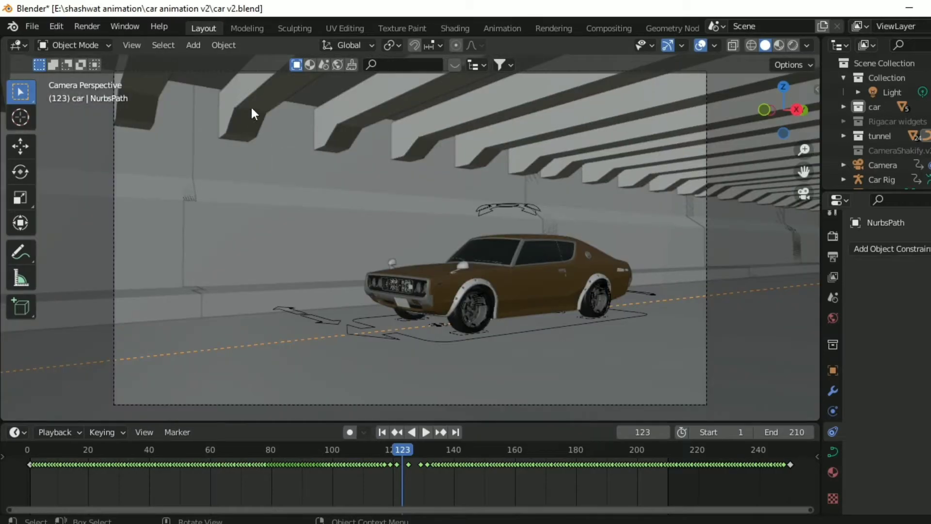
click(536, 331)
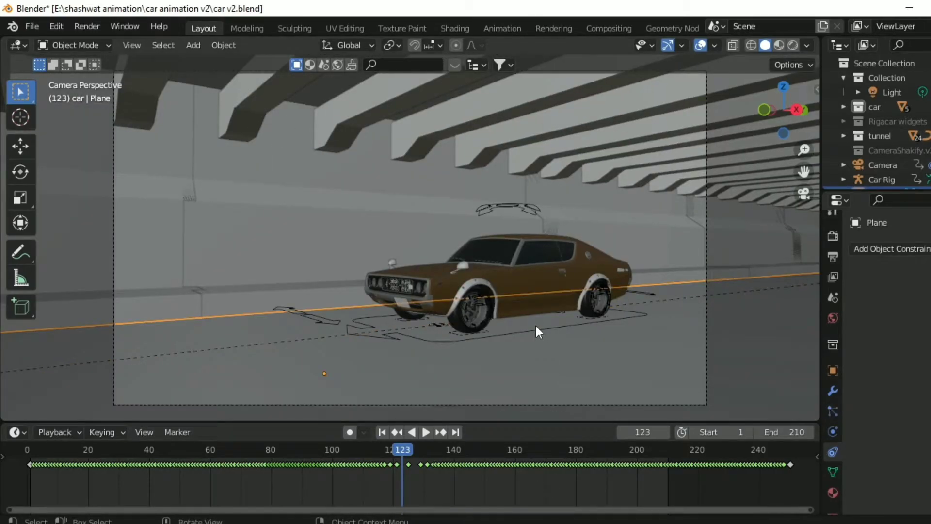
click(536, 327)
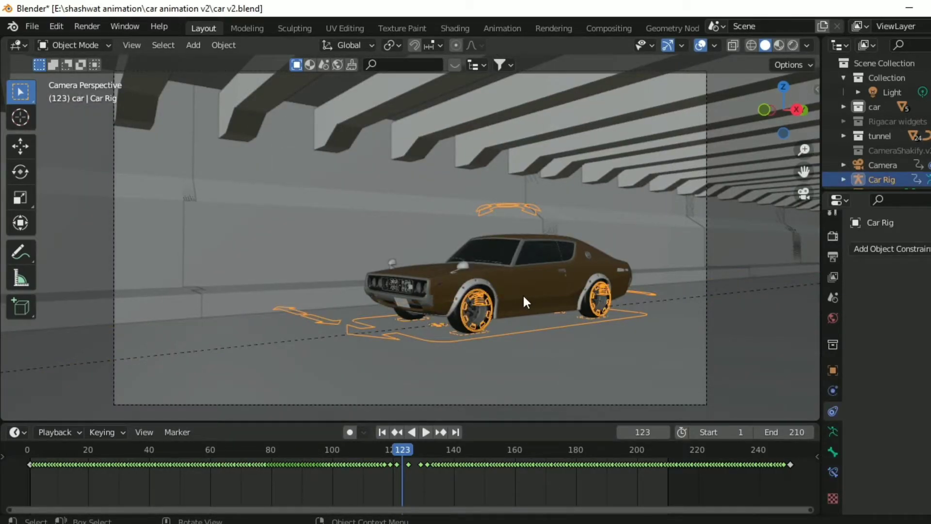
click(832, 471)
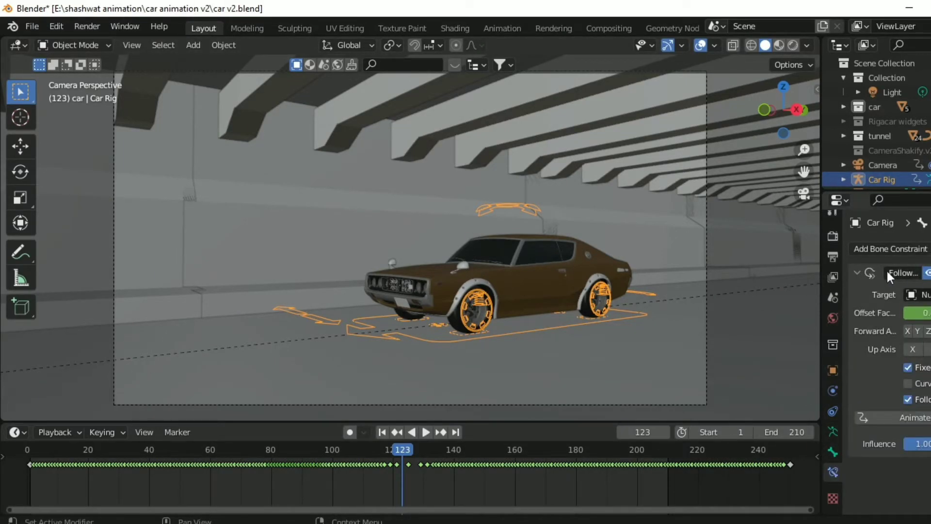
- Look through the available bone constraints and scrub the animation between frames 0 and 210 to examine the car's travel through the tunnel
click(885, 248)
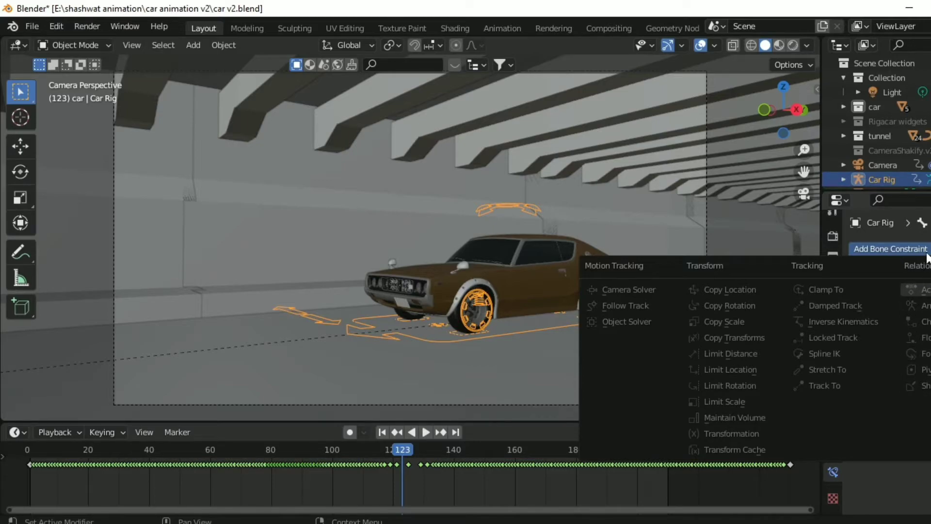
click(924, 289)
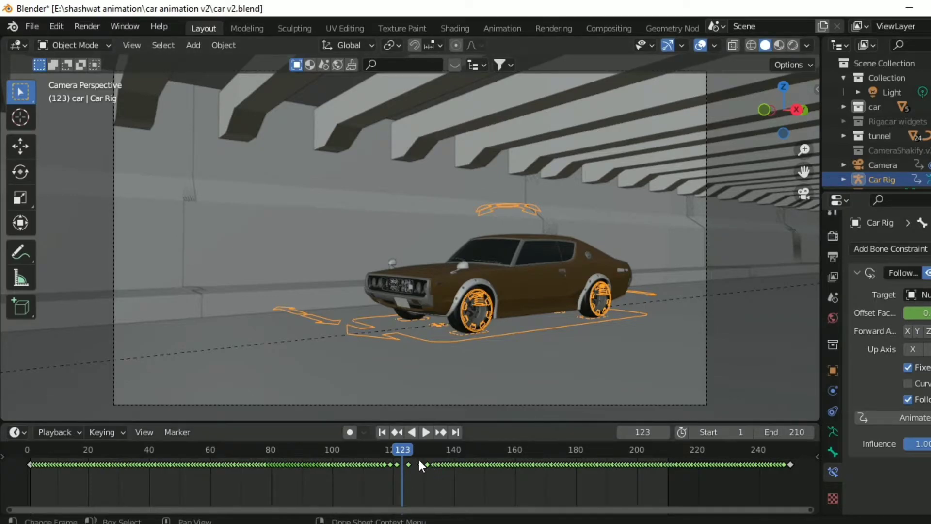
click(301, 449)
key(space)
drag(302, 449, 29, 474)
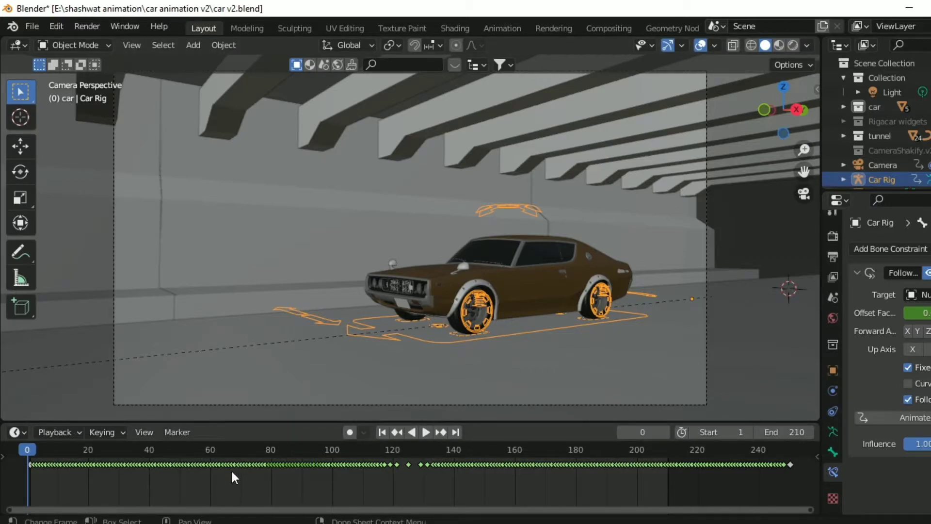
drag(35, 443, 669, 475)
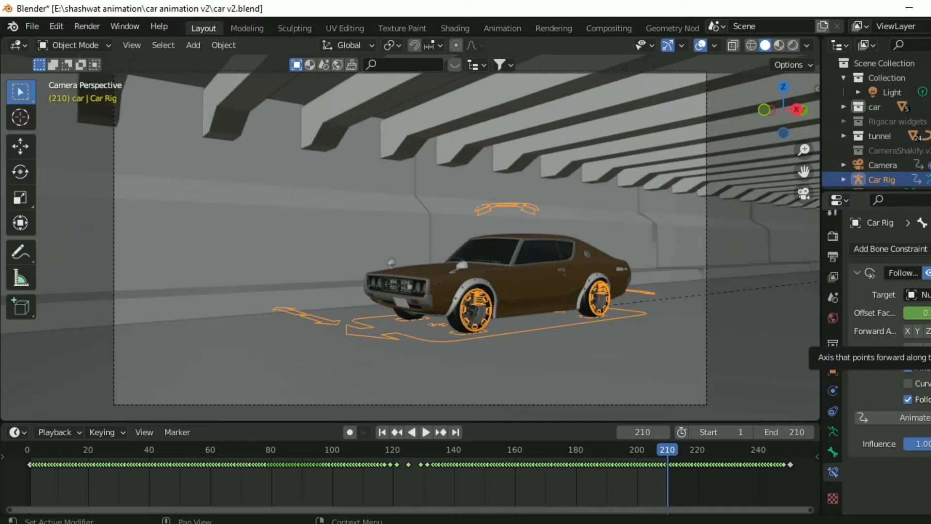
drag(659, 453, 274, 449)
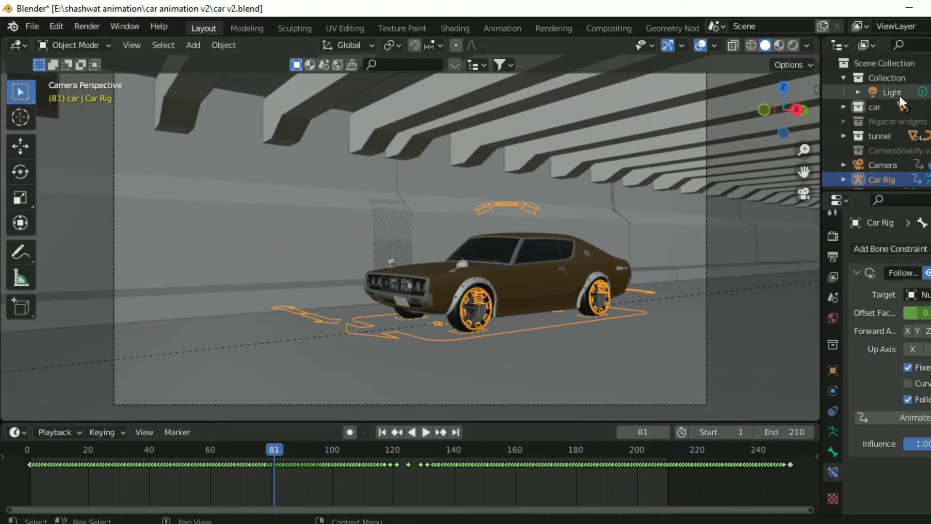
- Select the camera and examine its lens, Camera Shakify and object constraint settings, moving the animation to frame 5
click(709, 237)
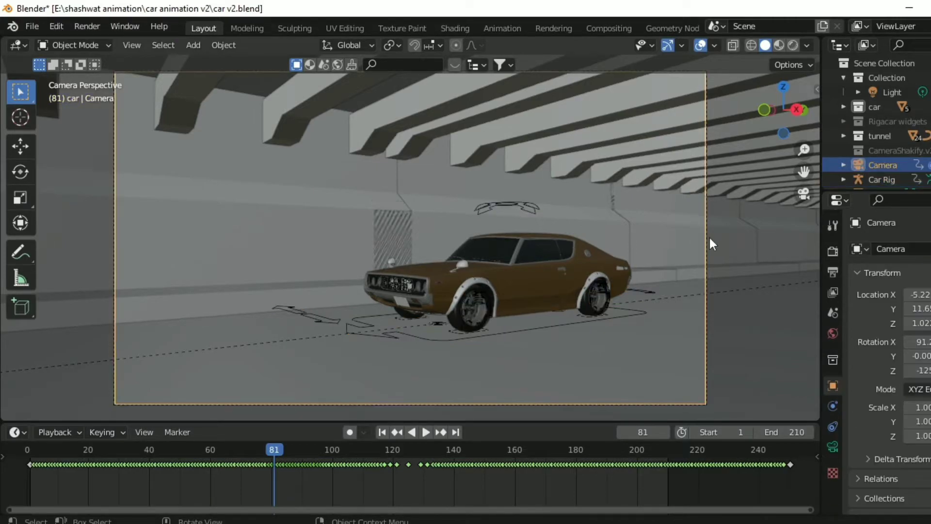
click(835, 446)
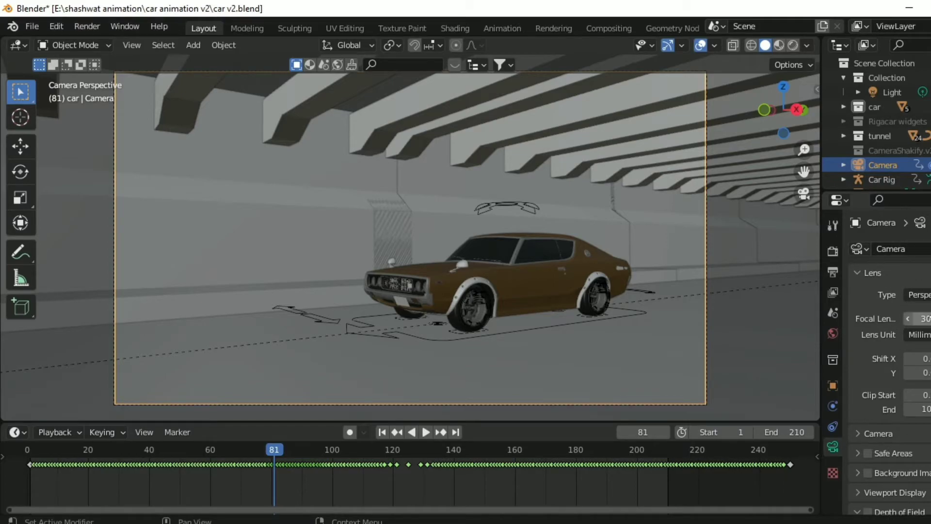
scroll(875, 323, down, 5)
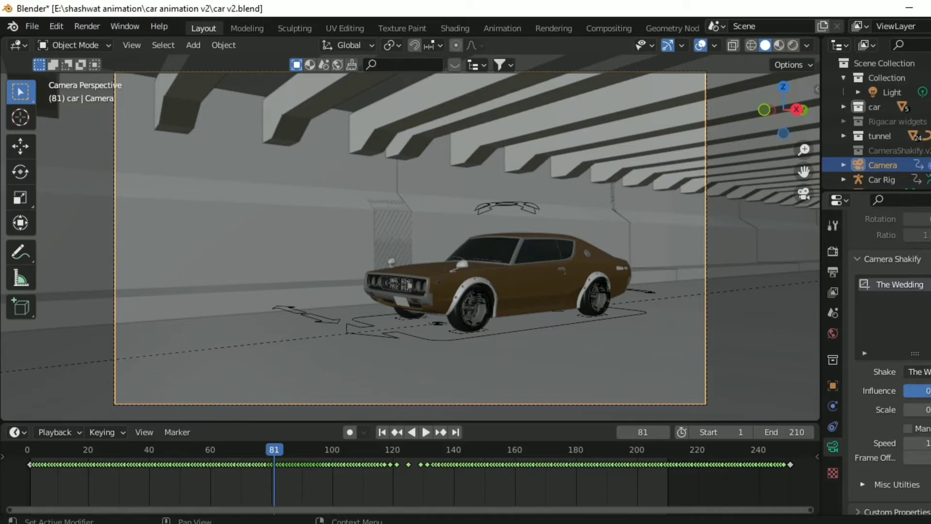
drag(277, 457, 43, 495)
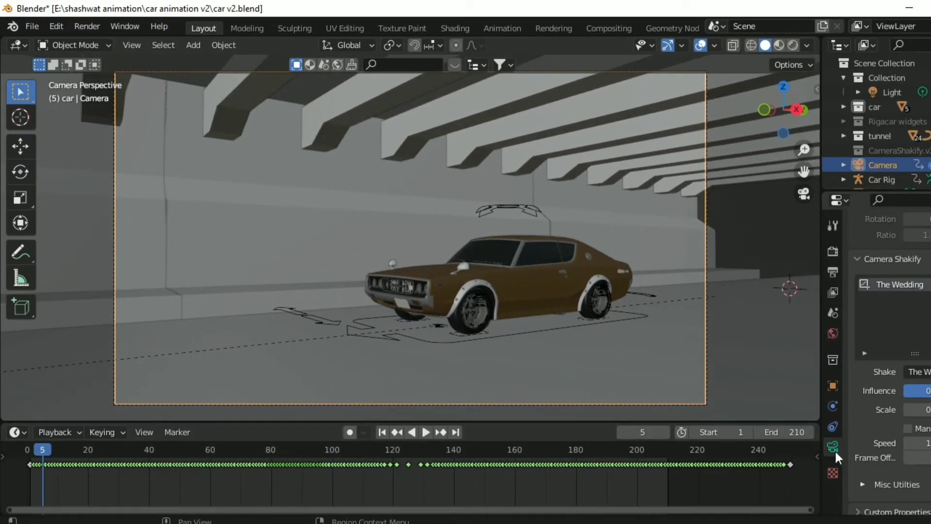
click(832, 427)
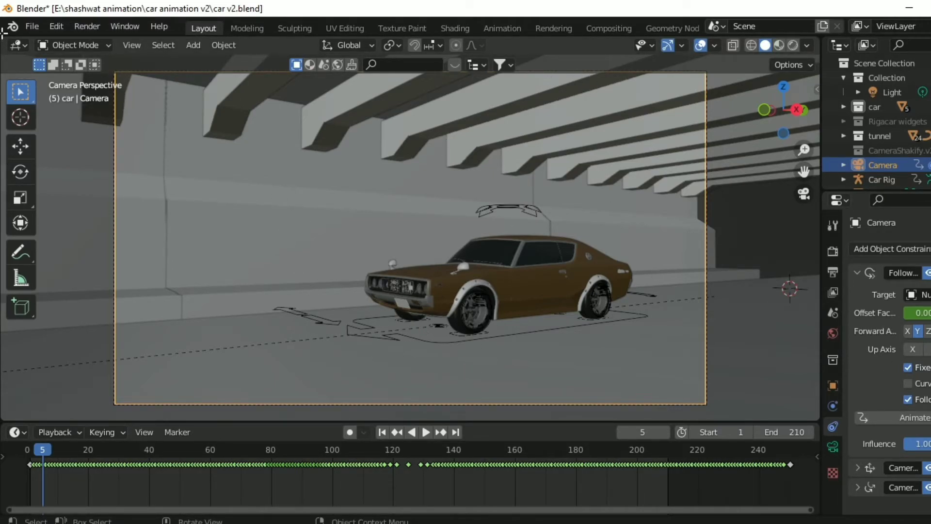
- Open the compositing workspace and trace the node chain from the output nodes back to Render Layers
click(91, 27)
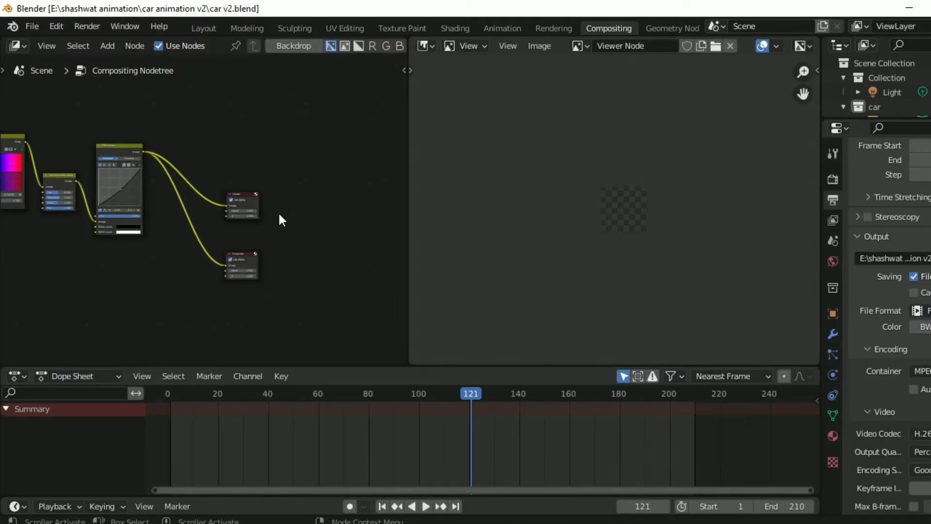
middle_drag(280, 214, 372, 219)
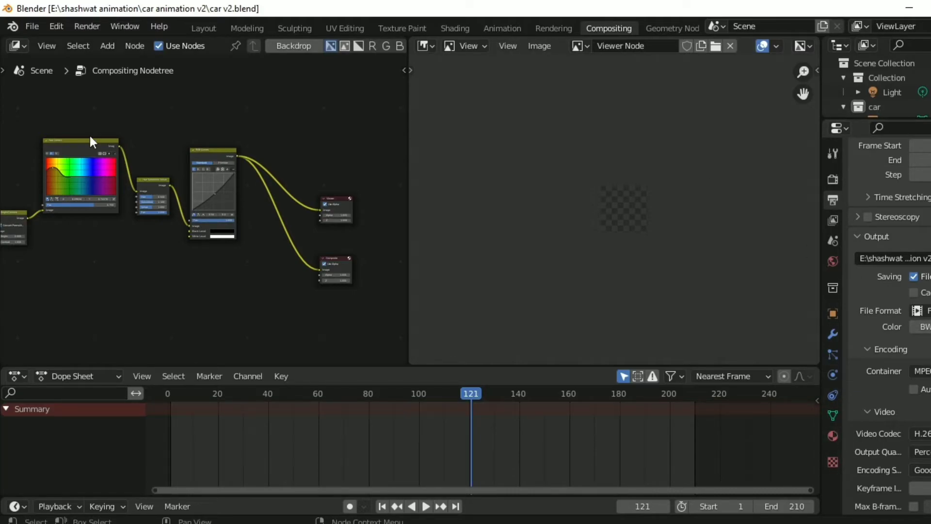
scroll(127, 251, up, 1)
scroll(127, 248, up, 2)
middle_drag(128, 248, 392, 252)
scroll(179, 280, down, 1)
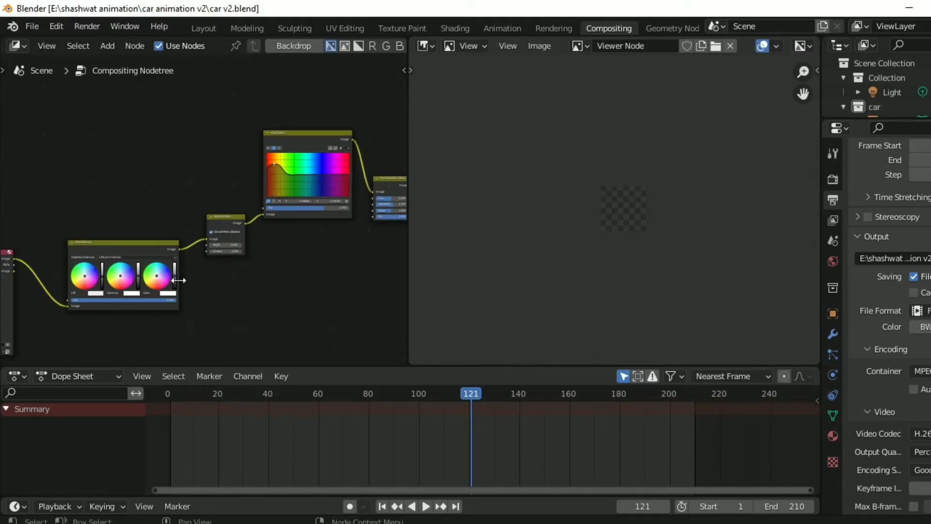
middle_drag(181, 280, 404, 206)
scroll(152, 237, up, 4)
scroll(152, 237, up, 6)
middle_drag(280, 271, 253, 200)
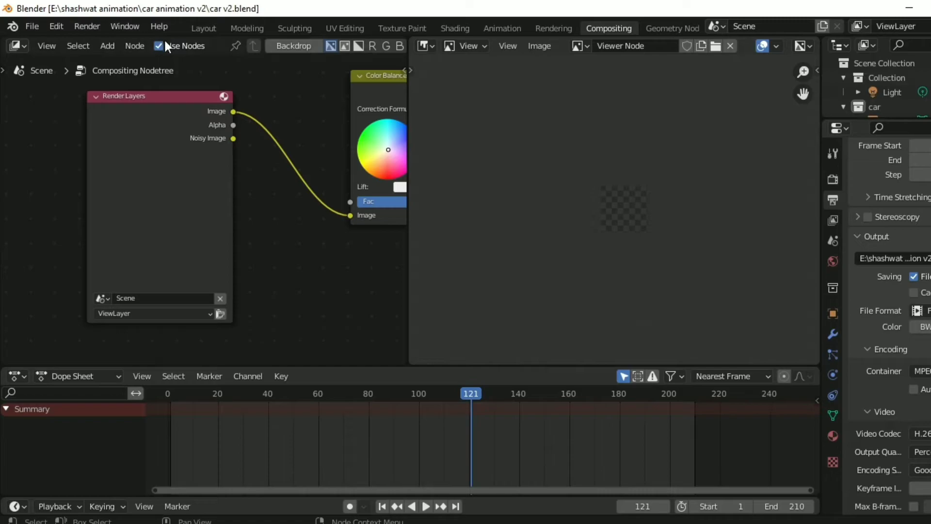
- Look through the images available to the image viewer, keep Viewer Node, and enlarge its display
right_click(410, 79)
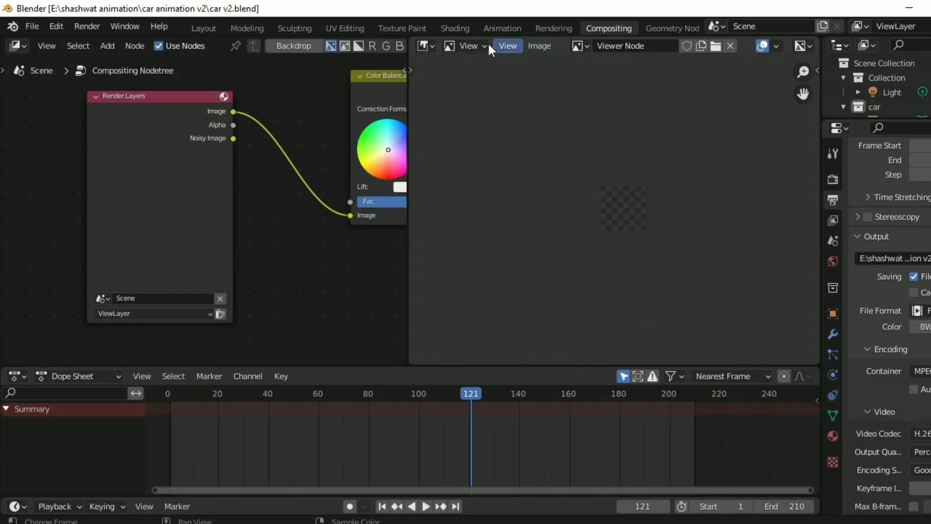
click(428, 44)
click(579, 46)
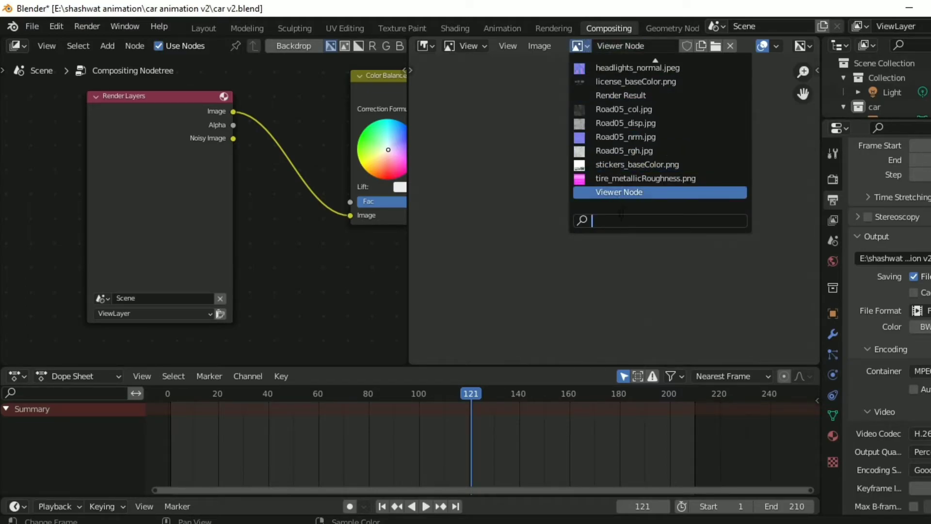
click(481, 245)
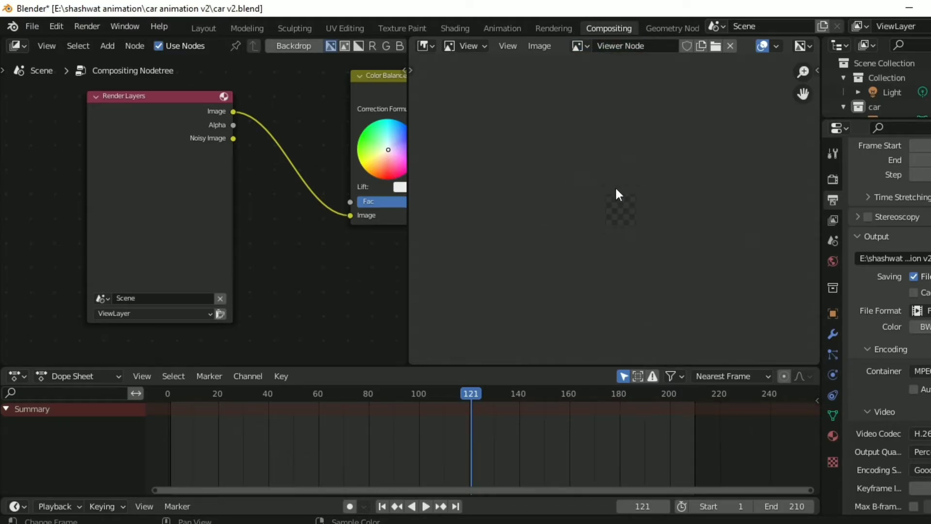
scroll(653, 200, up, 2)
scroll(322, 232, up, 1)
- Examine the settings of the Color Balance, Bright/Contrast, Hue Correct, Hue Saturation Value and RGB Curves nodes
middle_drag(322, 232, 93, 280)
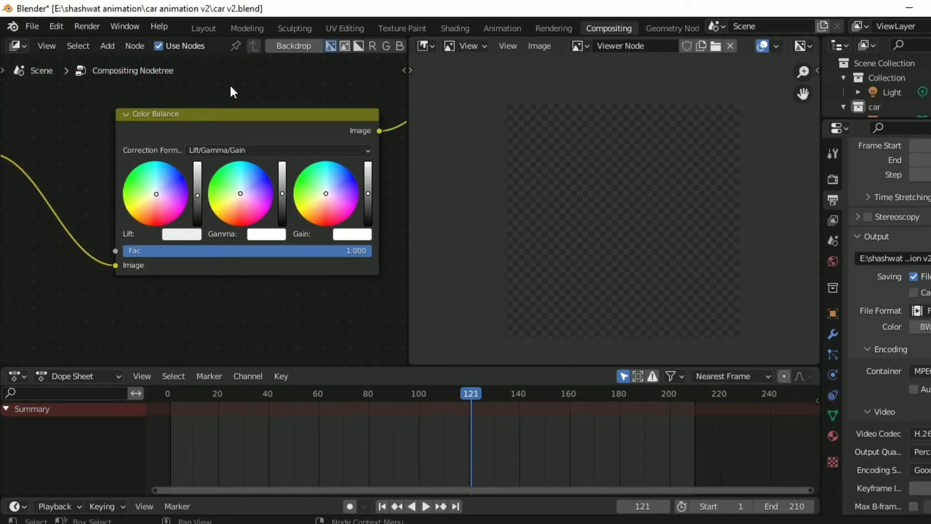
scroll(195, 198, up, 1)
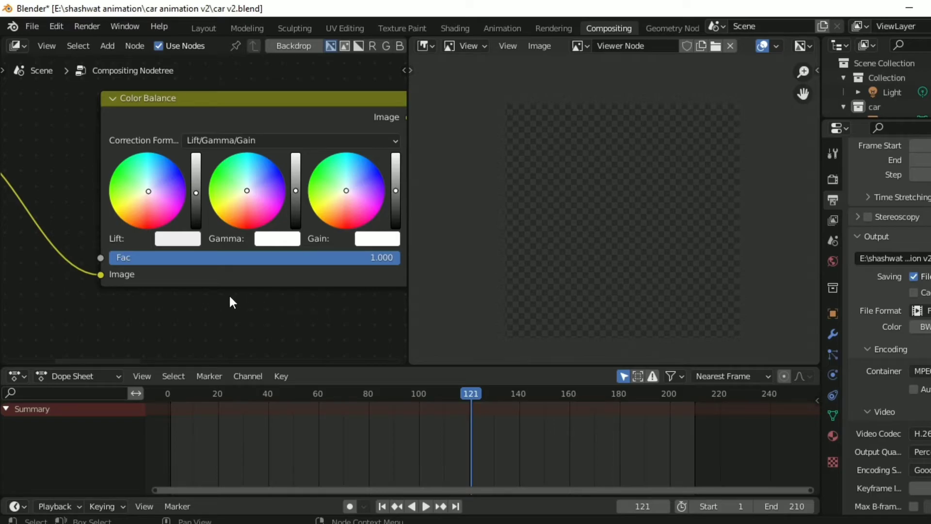
middle_drag(234, 295, 23, 305)
middle_drag(382, 201, 196, 334)
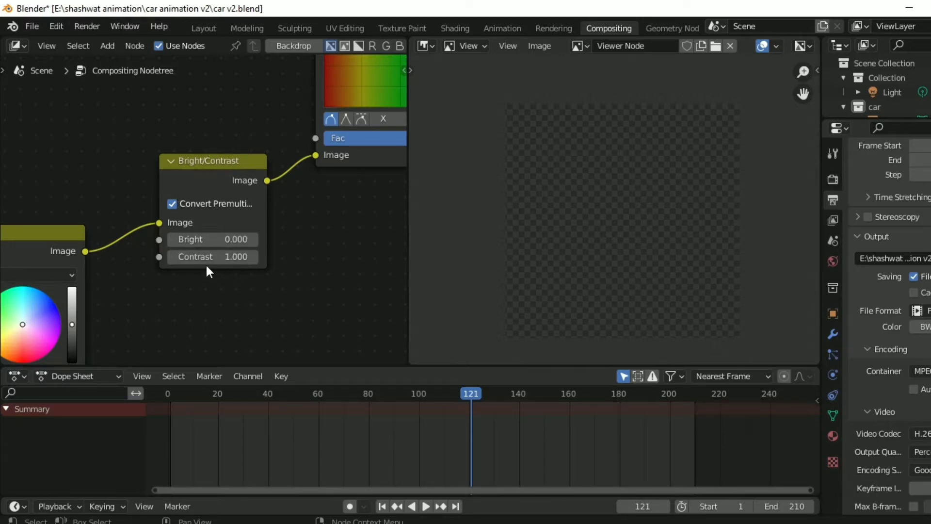
middle_drag(336, 203, 79, 329)
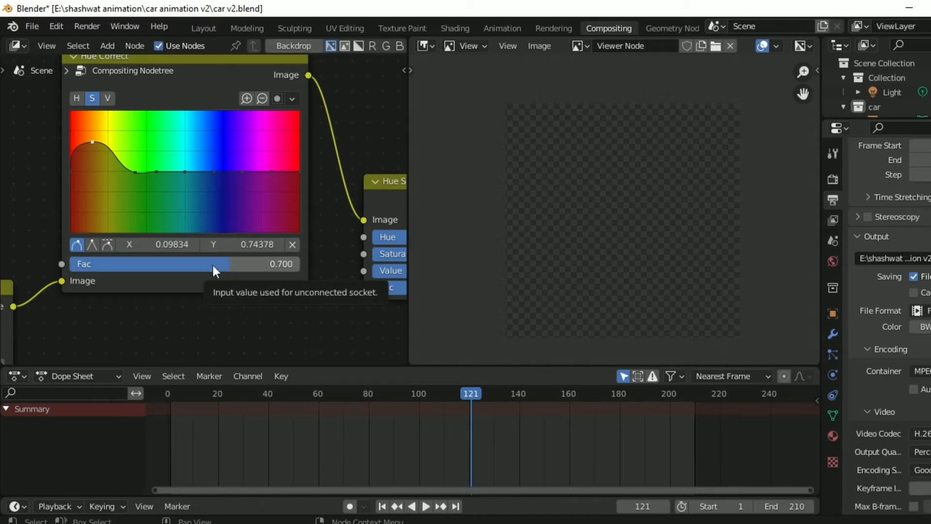
middle_drag(327, 162, 111, 145)
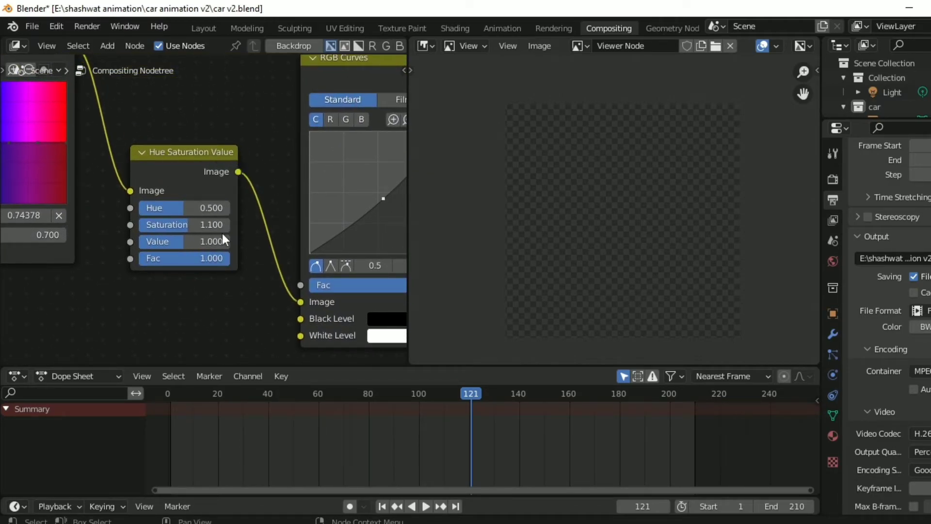
middle_drag(214, 159, 87, 182)
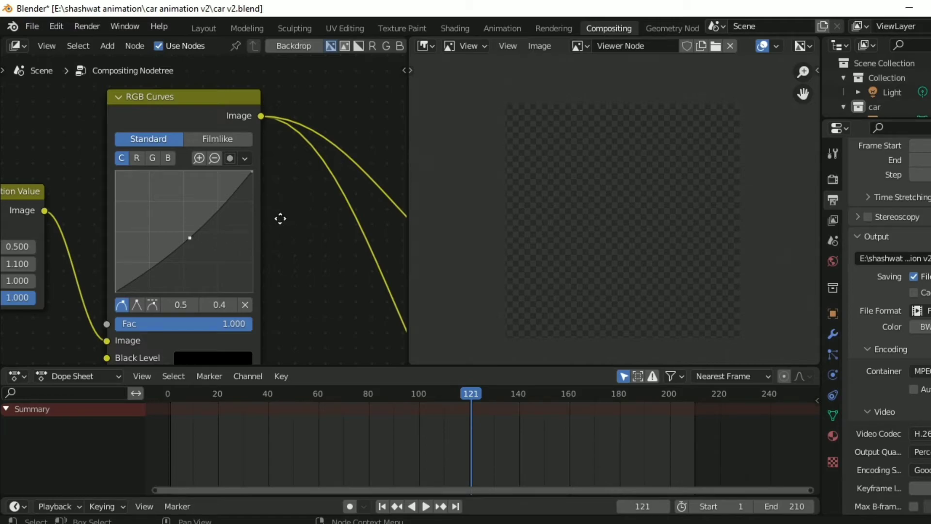
- Examine how the RGB Curves node feeds the Viewer and Composite outputs at the end of the node tree
middle_drag(280, 218, 222, 139)
scroll(193, 203, down, 1)
scroll(192, 197, down, 5)
scroll(321, 185, up, 3)
scroll(322, 177, down, 6)
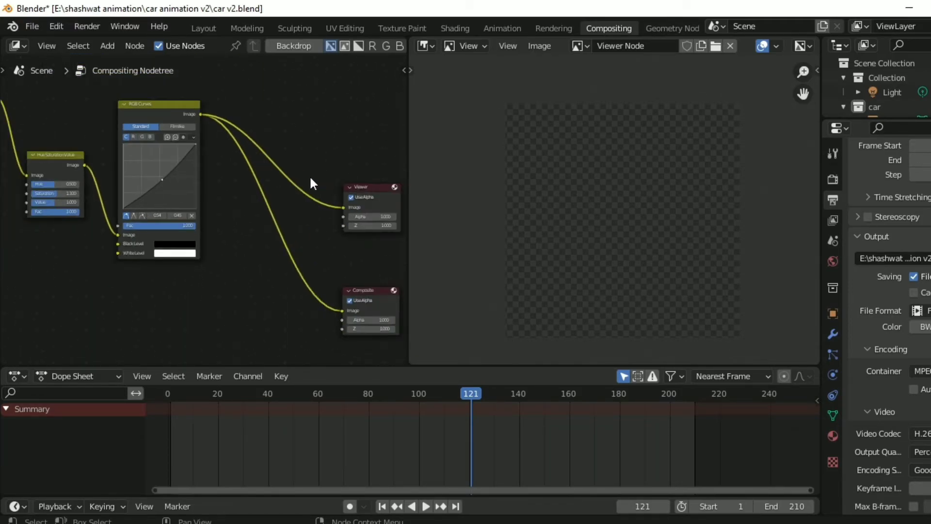
middle_drag(168, 291, 306, 241)
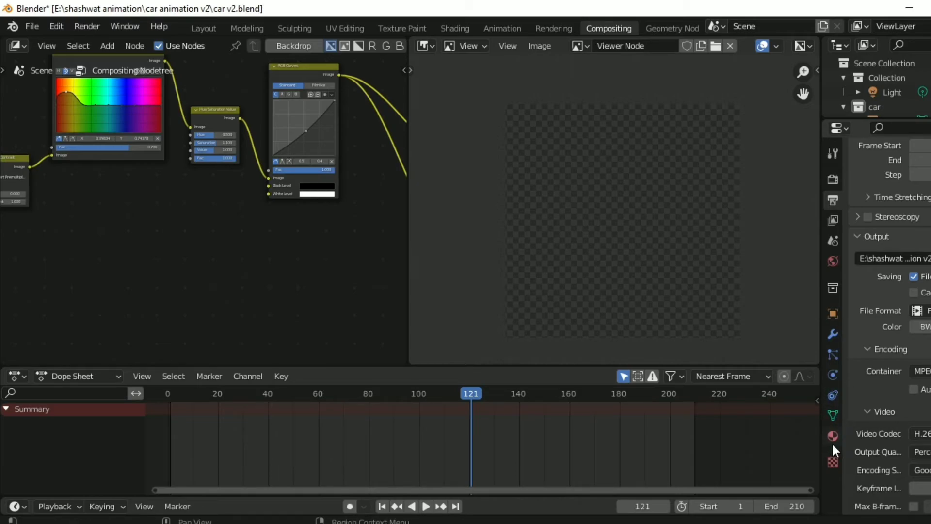
- Examine the world's surface settings, including the Sky texture used for its color
click(835, 263)
scroll(851, 261, up, 2)
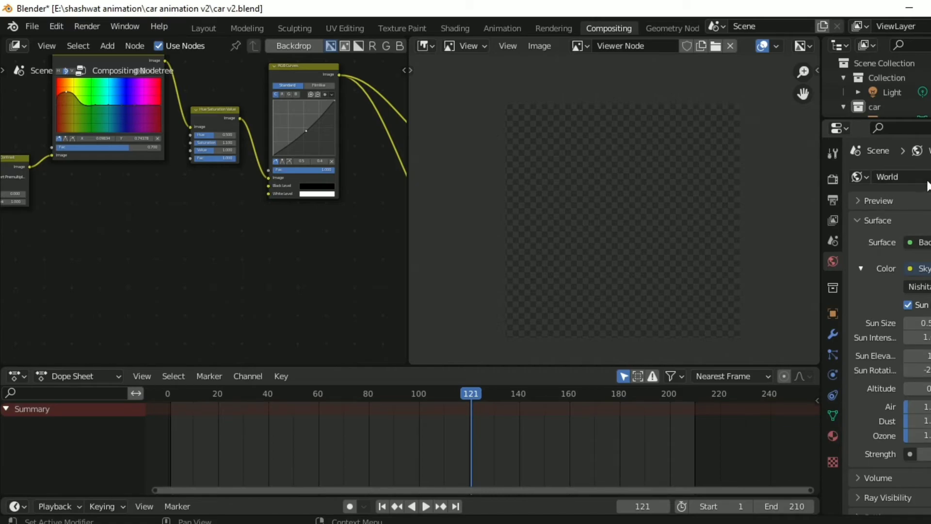
click(859, 221)
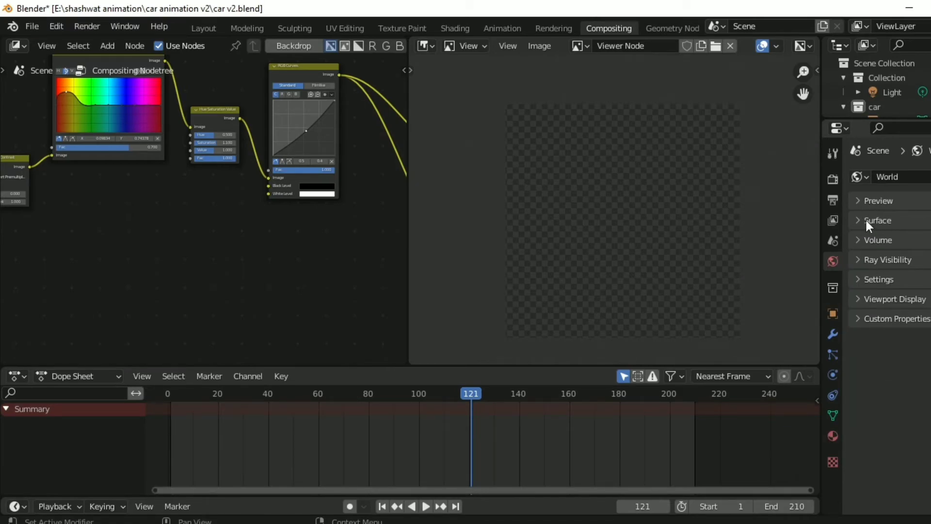
click(866, 220)
scroll(873, 243, down, 3)
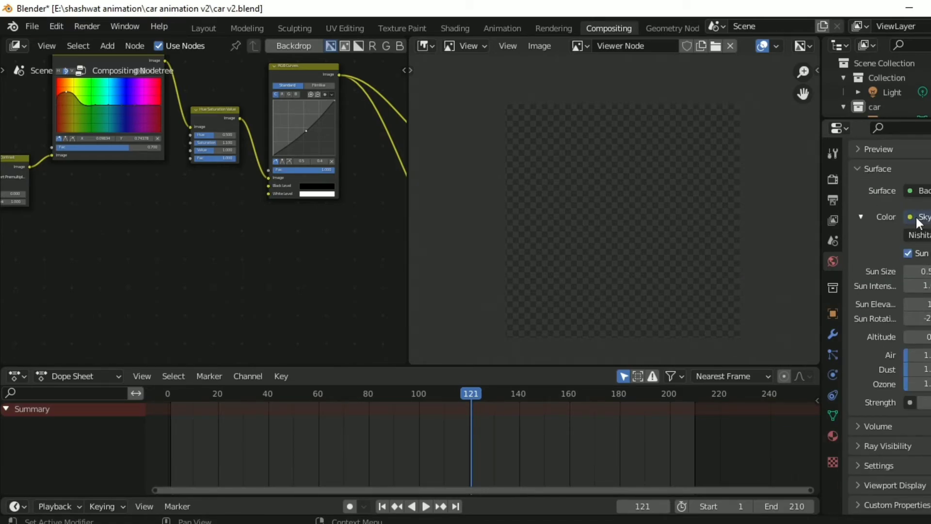
click(917, 221)
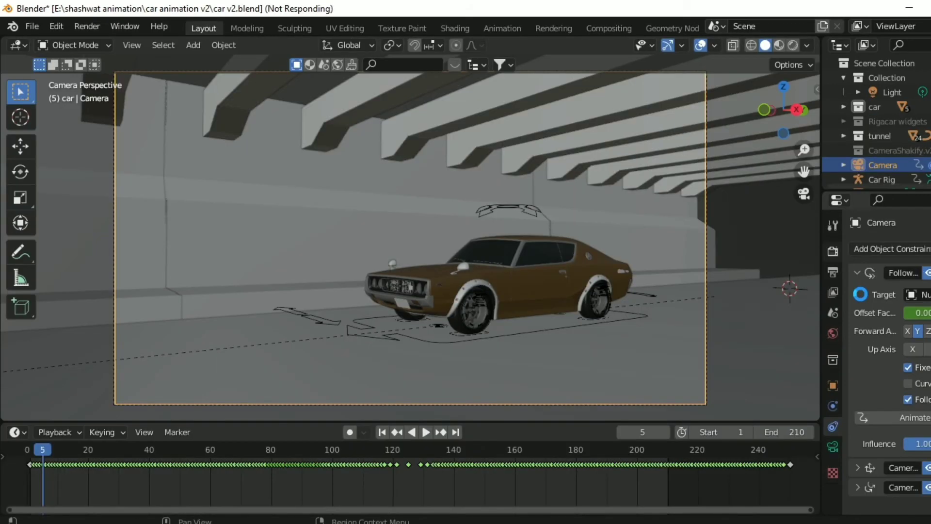
- Examine the scene's Cycles render settings in the layout workspace: sampling, denoising, motion blur and performance
click(832, 251)
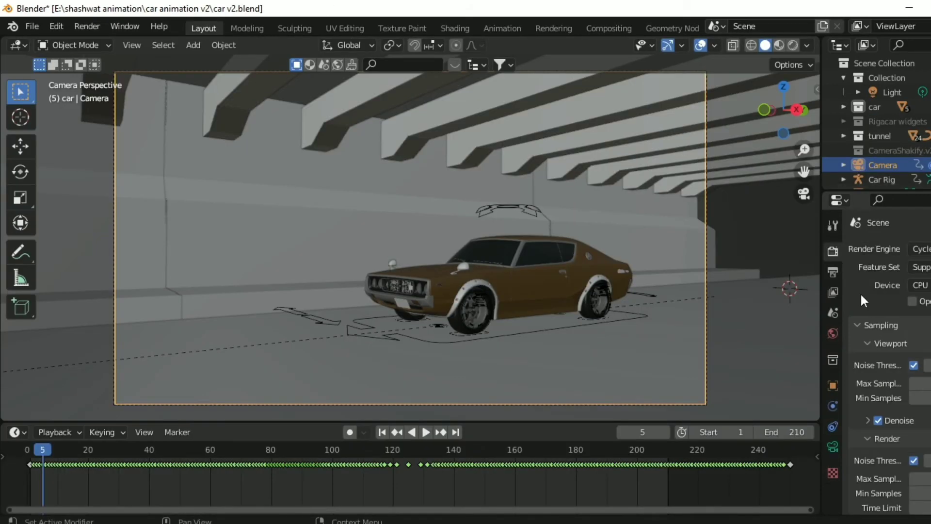
scroll(883, 297, down, 3)
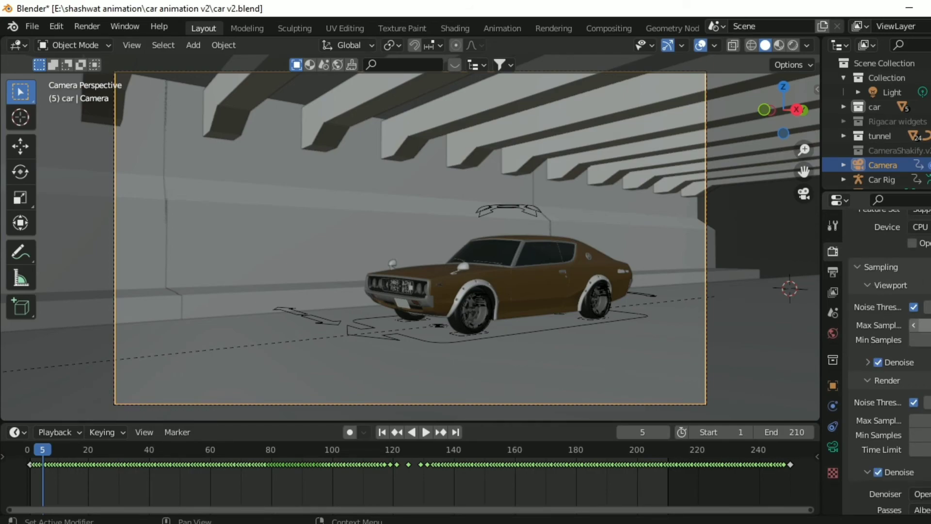
scroll(889, 308, down, 3)
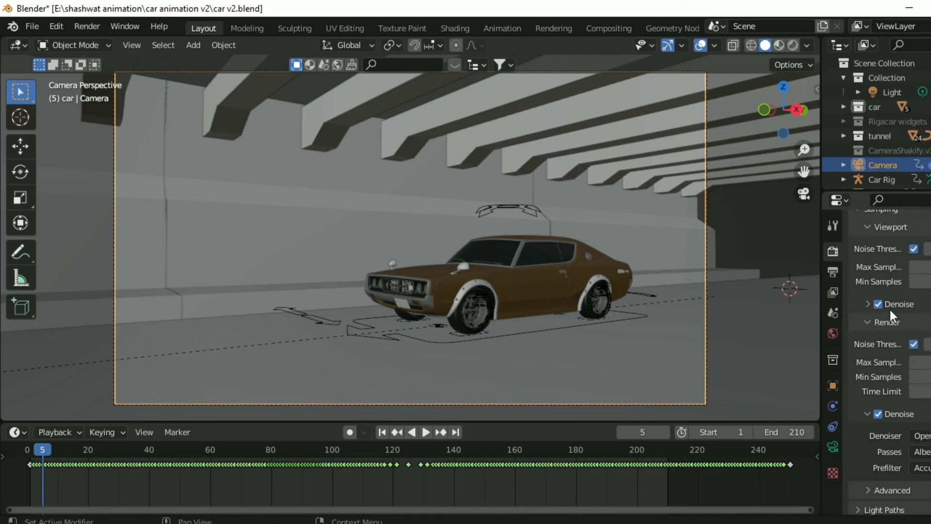
scroll(883, 323, down, 4)
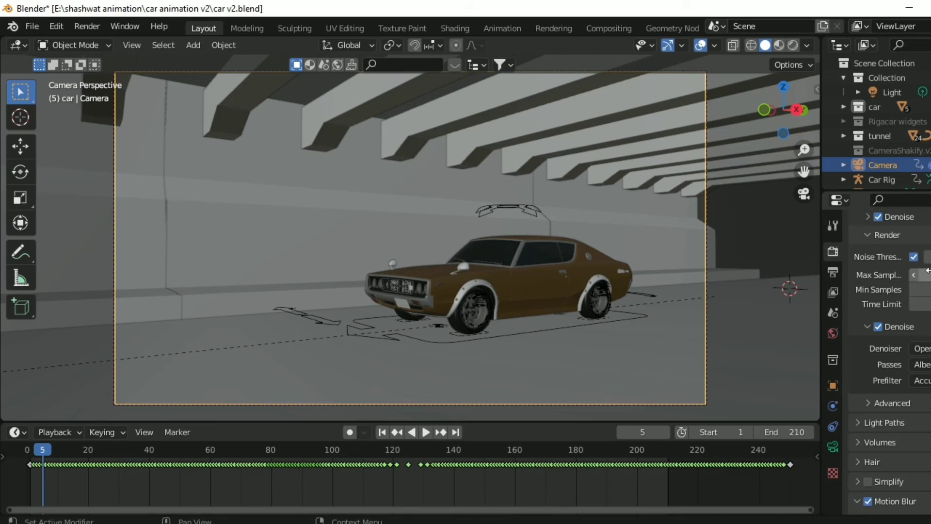
scroll(910, 307, down, 6)
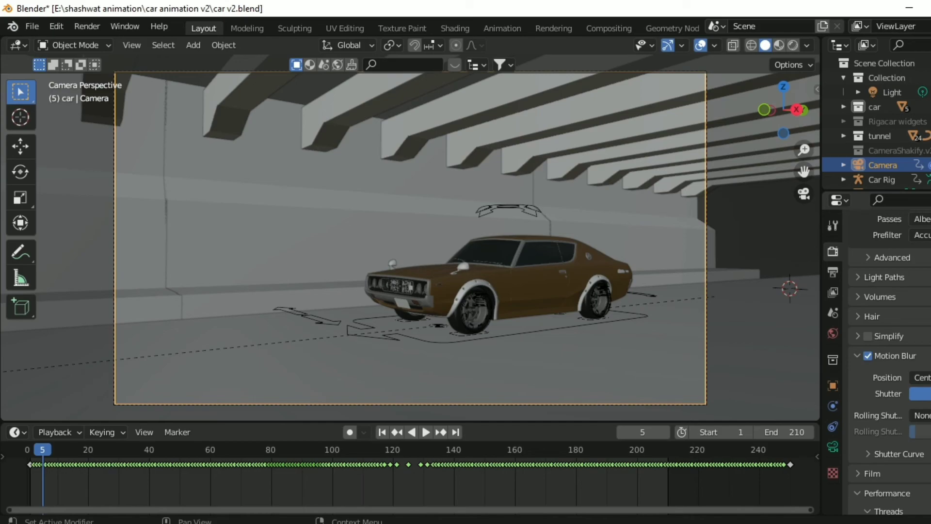
scroll(906, 356, down, 5)
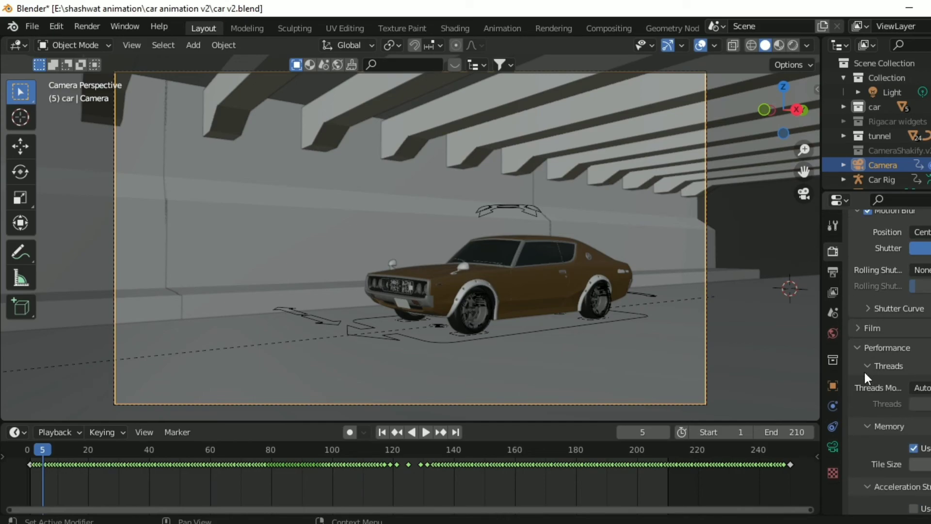
- Examine the remaining Cycles performance settings: memory, acceleration structure, final render and viewport pixel size
scroll(868, 372, down, 8)
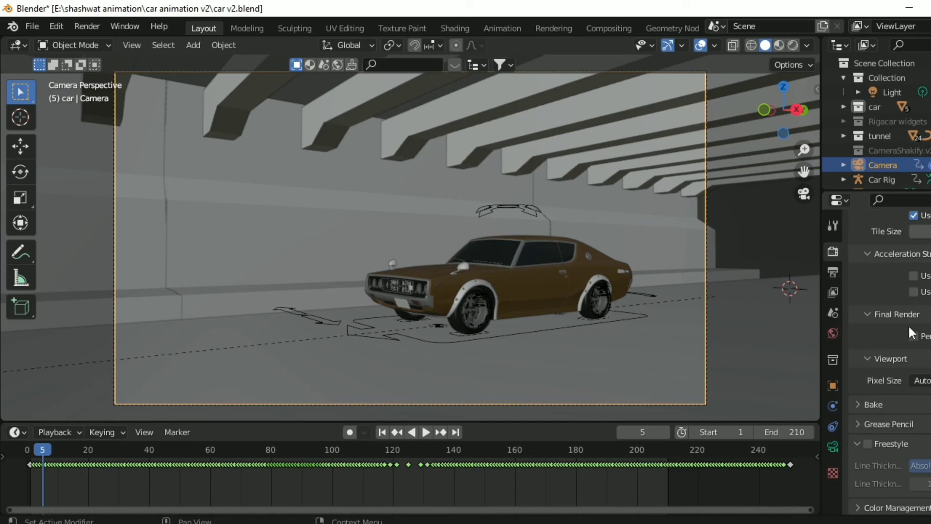
scroll(883, 302, up, 3)
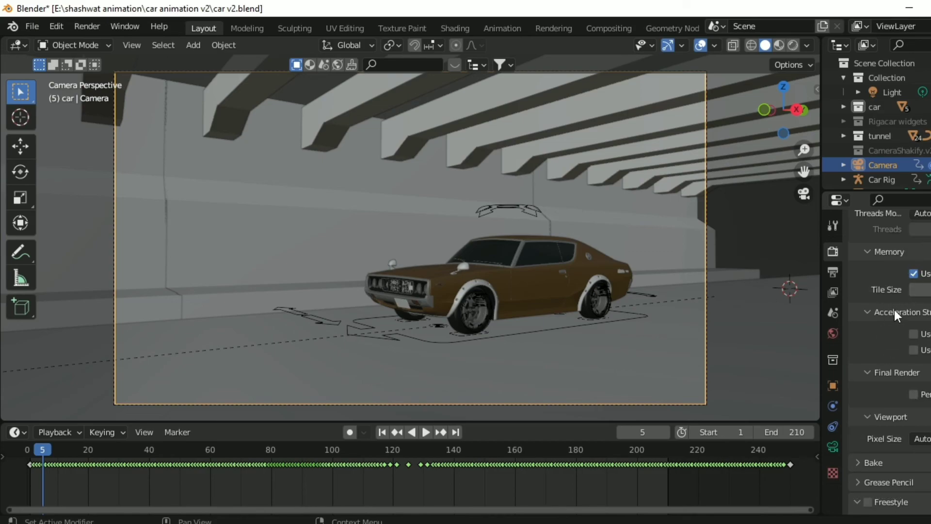
scroll(894, 311, down, 3)
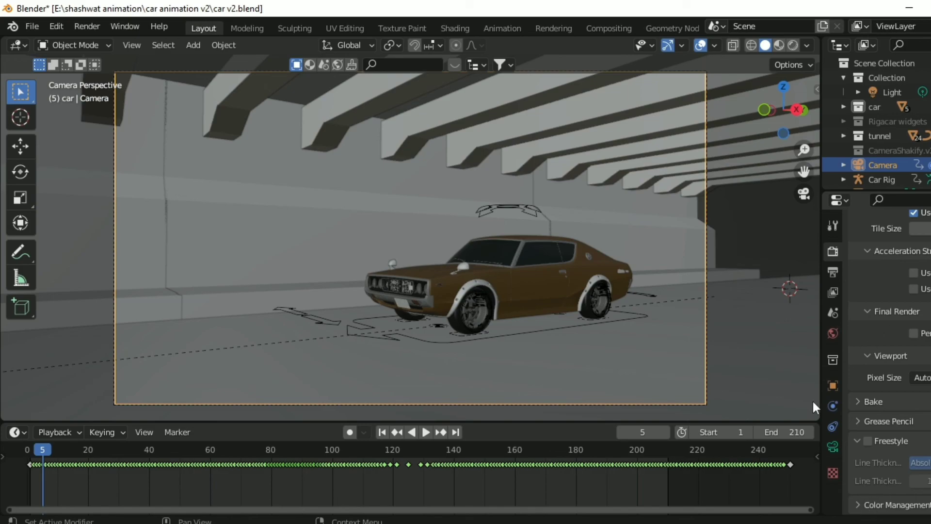
scroll(866, 497, up, 12)
scroll(889, 369, up, 10)
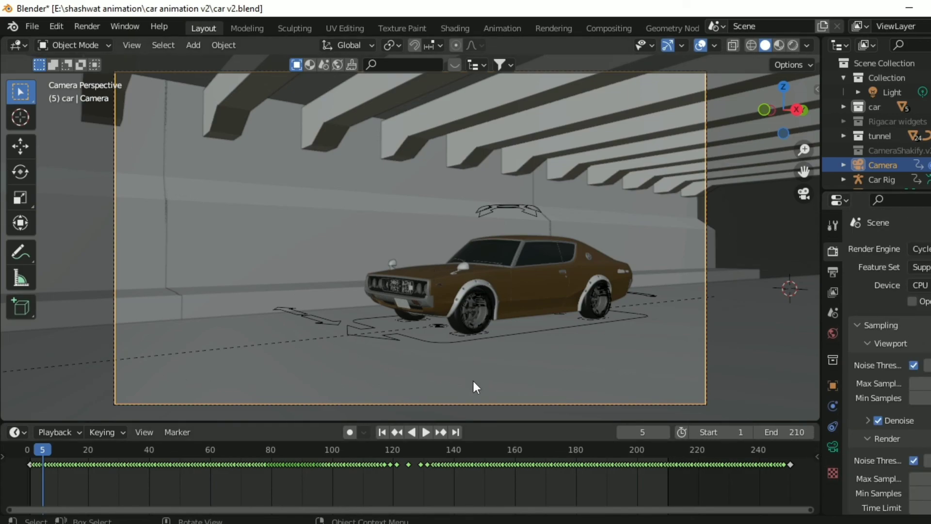
- Play the car animation through the camera view and scrub the timeline back to frame 13
key(space)
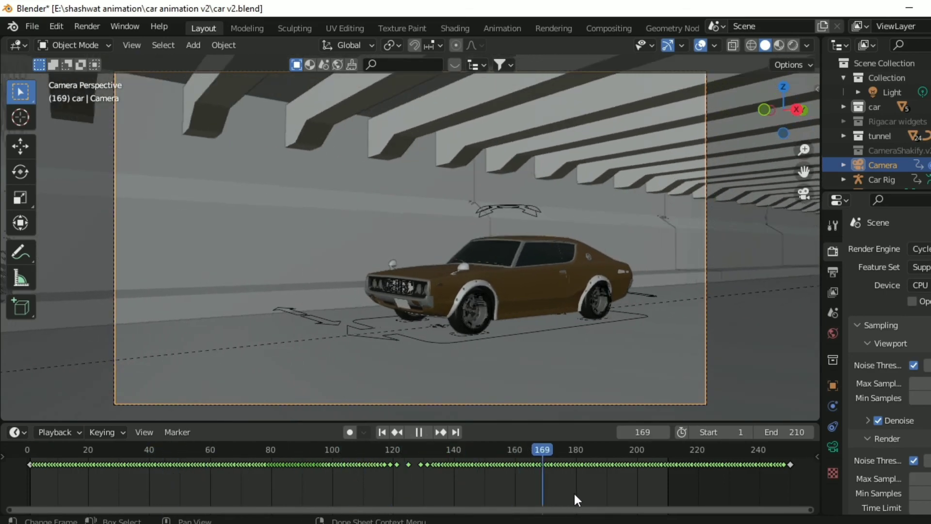
drag(164, 484, 56, 450)
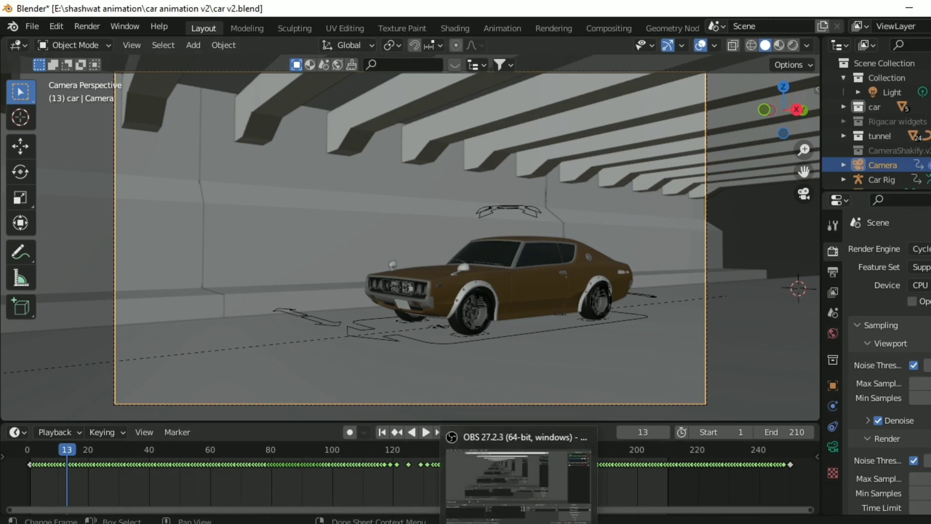
- Switch to OBS and request to stop the running screen recording
click(519, 523)
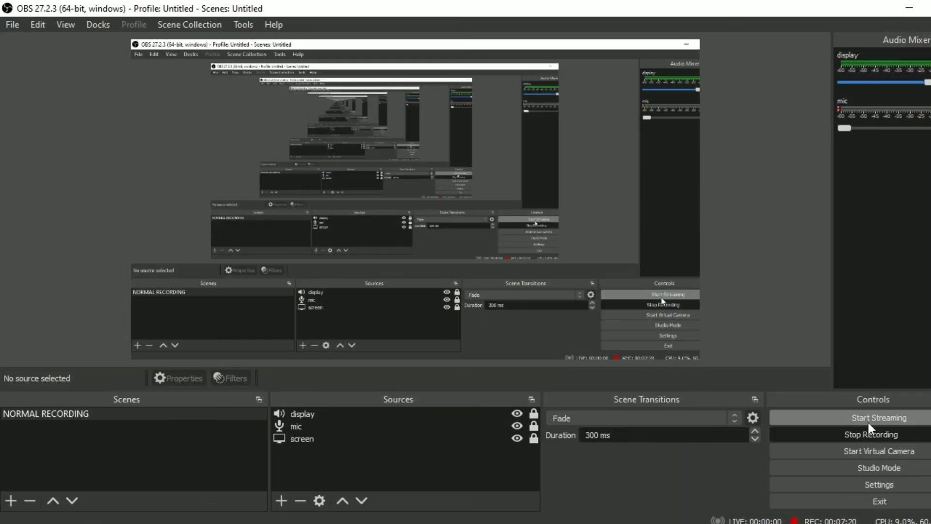
click(928, 439)
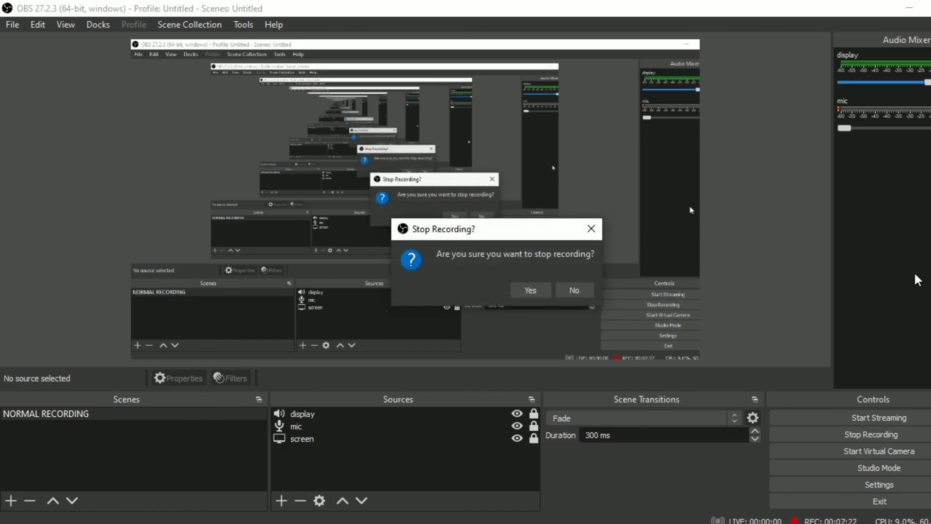